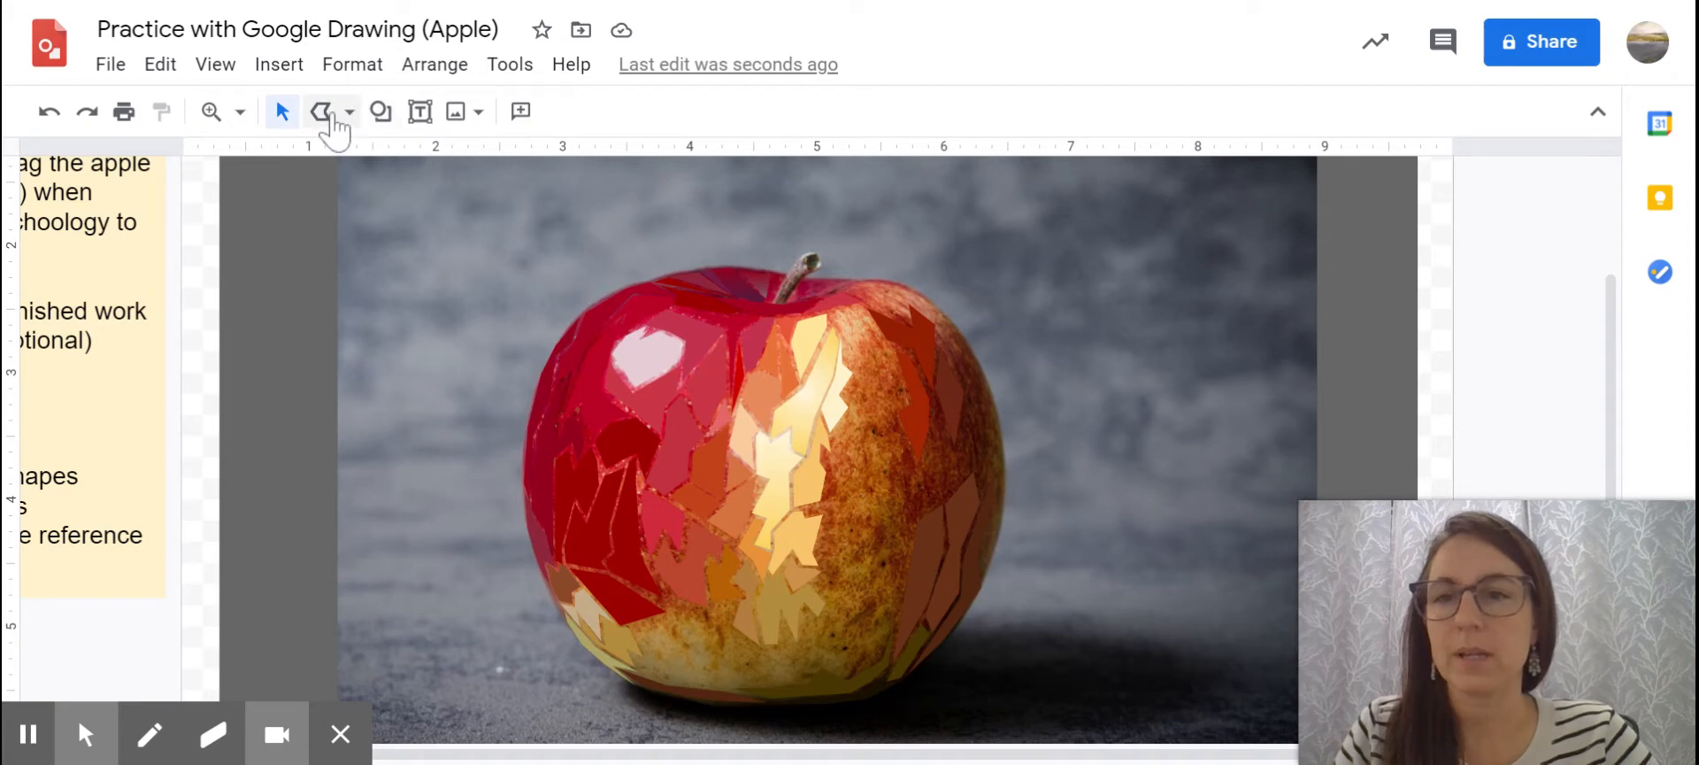
- Trace the apple's stem with a closed polyline shape and make the shape's outline transparent
{"action": "left_click", "coordinate": [239, 113]}
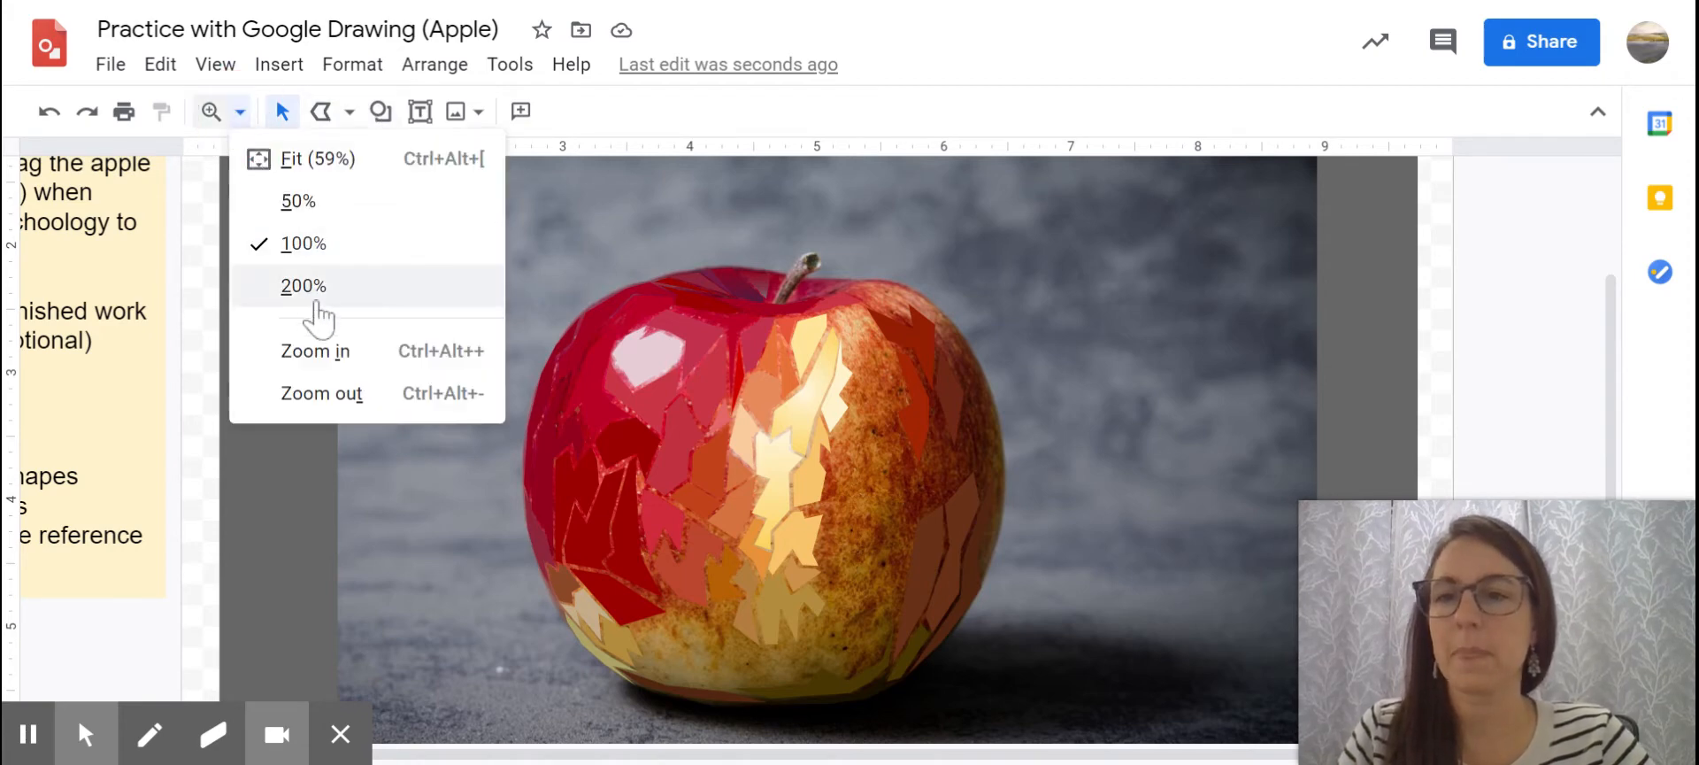
{"action": "left_click", "coordinate": [292, 285]}
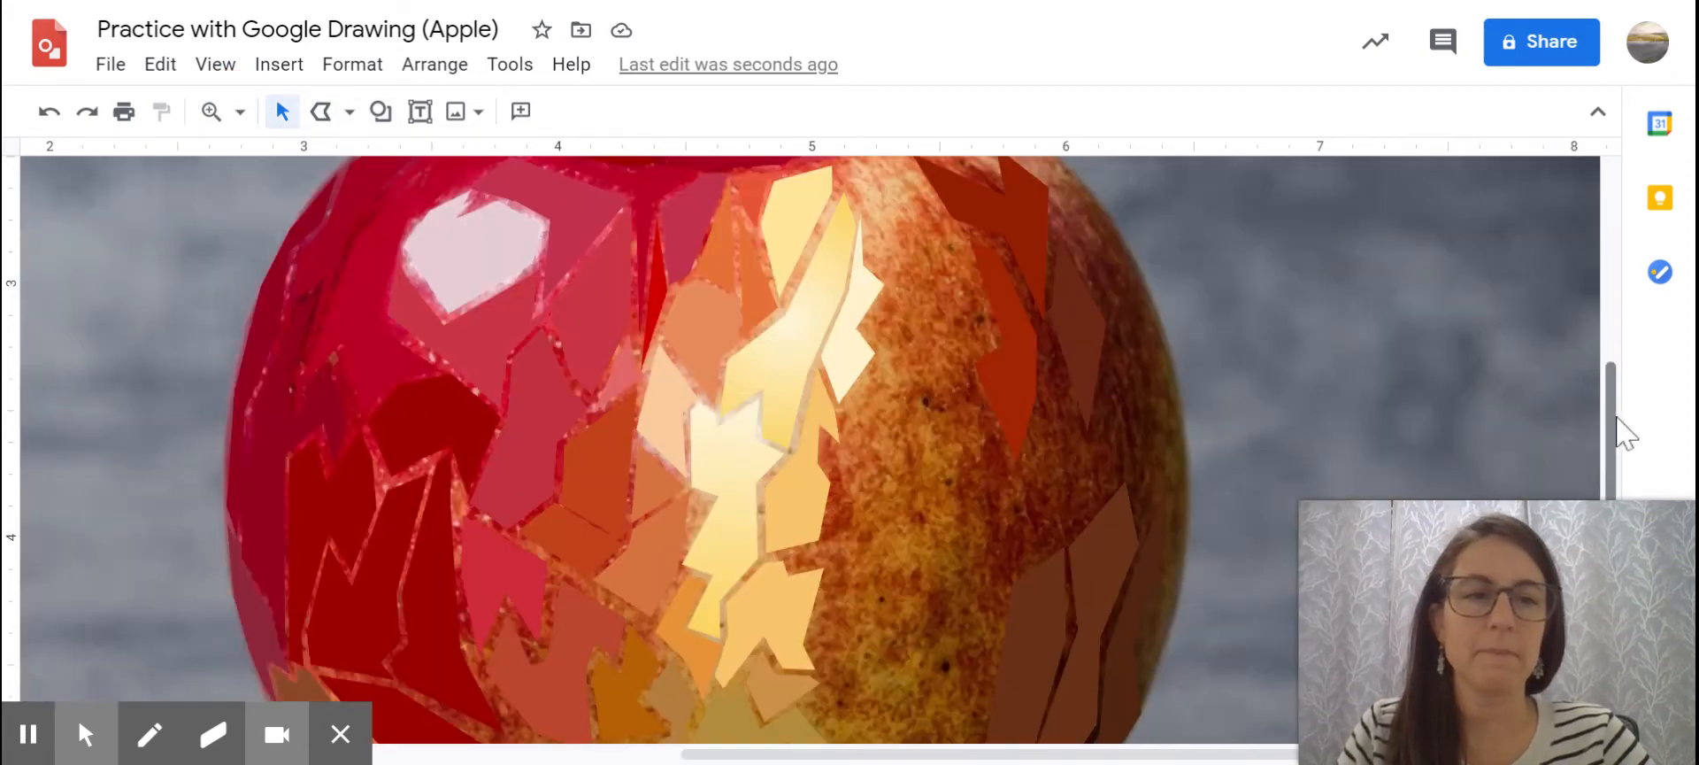
{"action": "left_click_drag", "start_coordinate": [1609, 420], "coordinate": [1645, 372]}
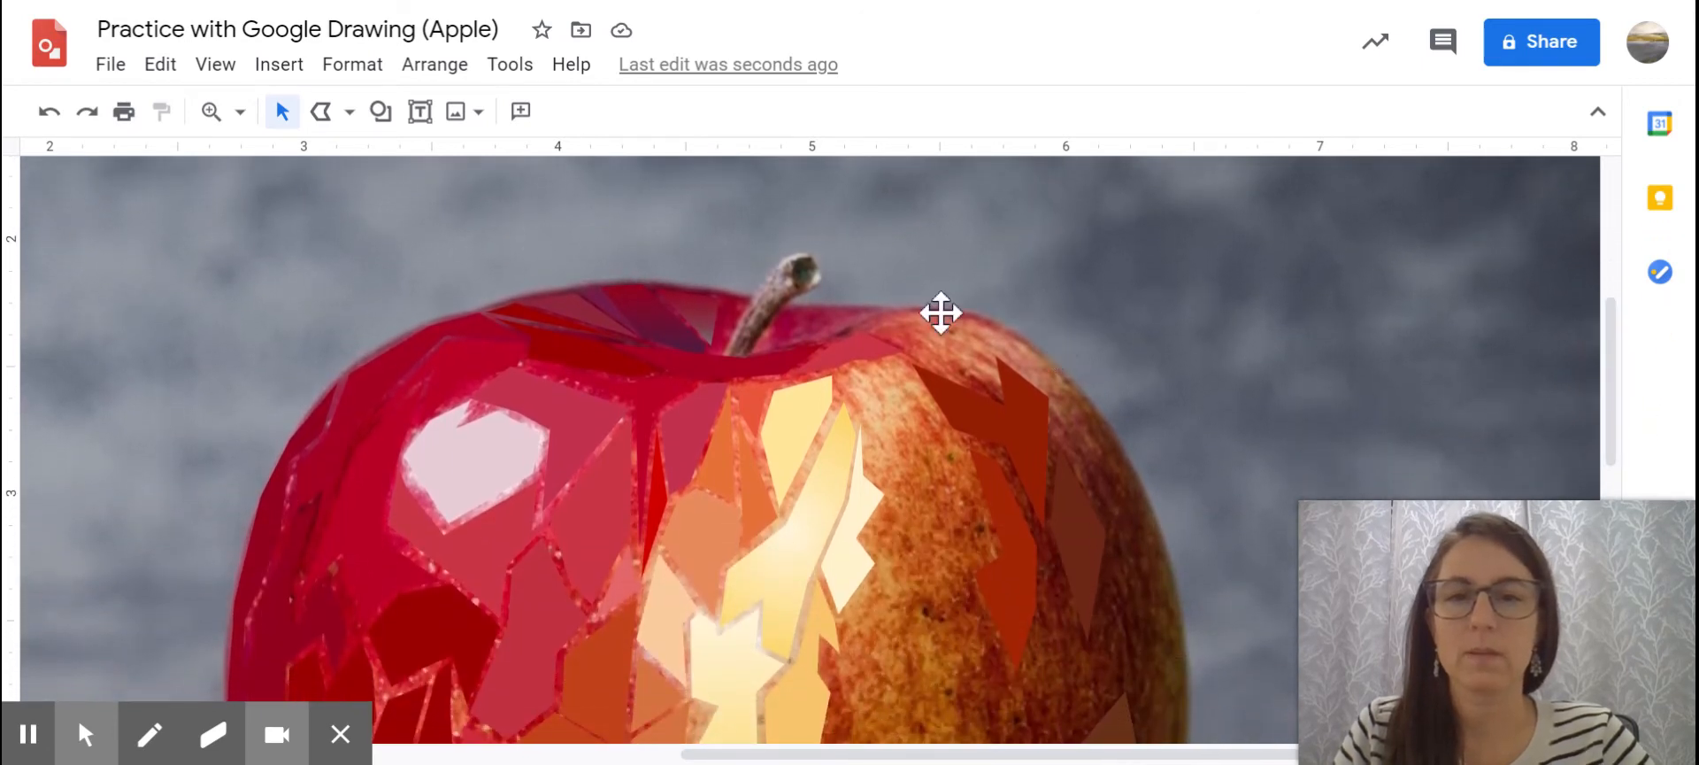
{"action": "left_click", "coordinate": [324, 115]}
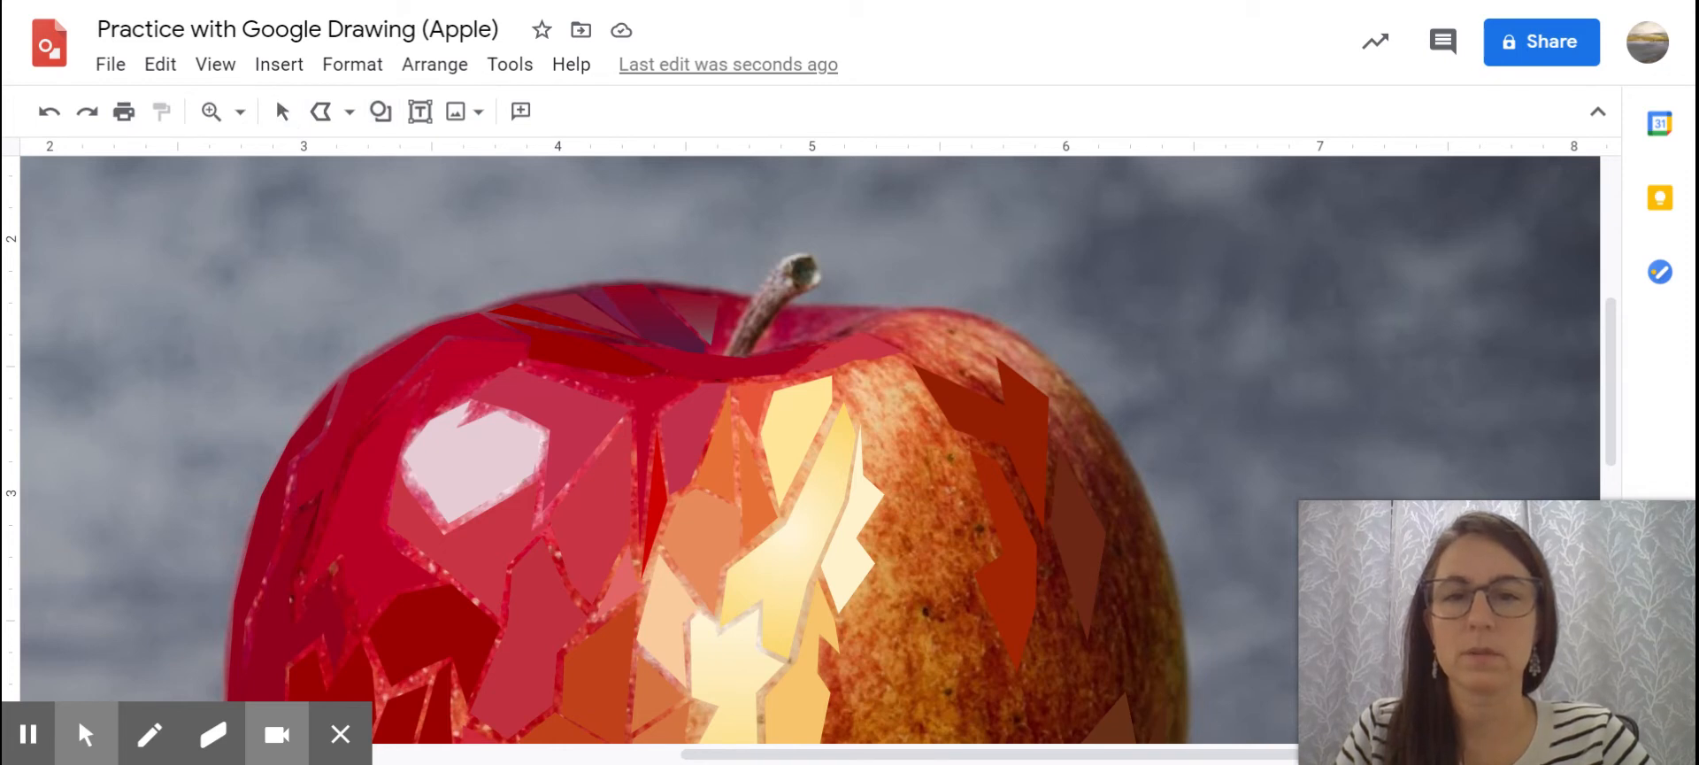
{"action": "left_click_drag", "start_coordinate": [794, 261], "coordinate": [787, 286]}
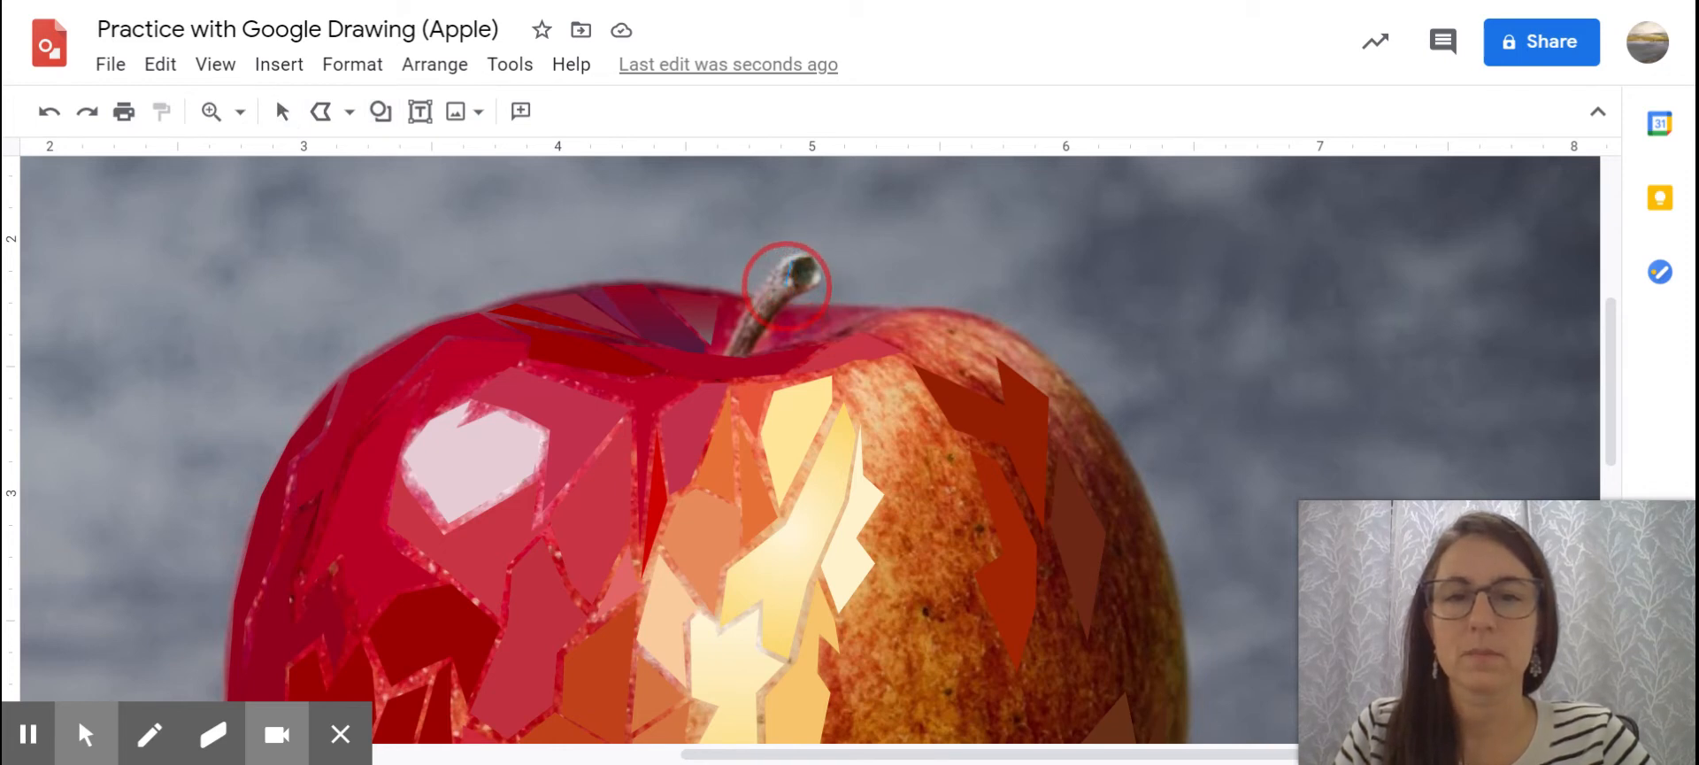
{"action": "left_click", "coordinate": [788, 284]}
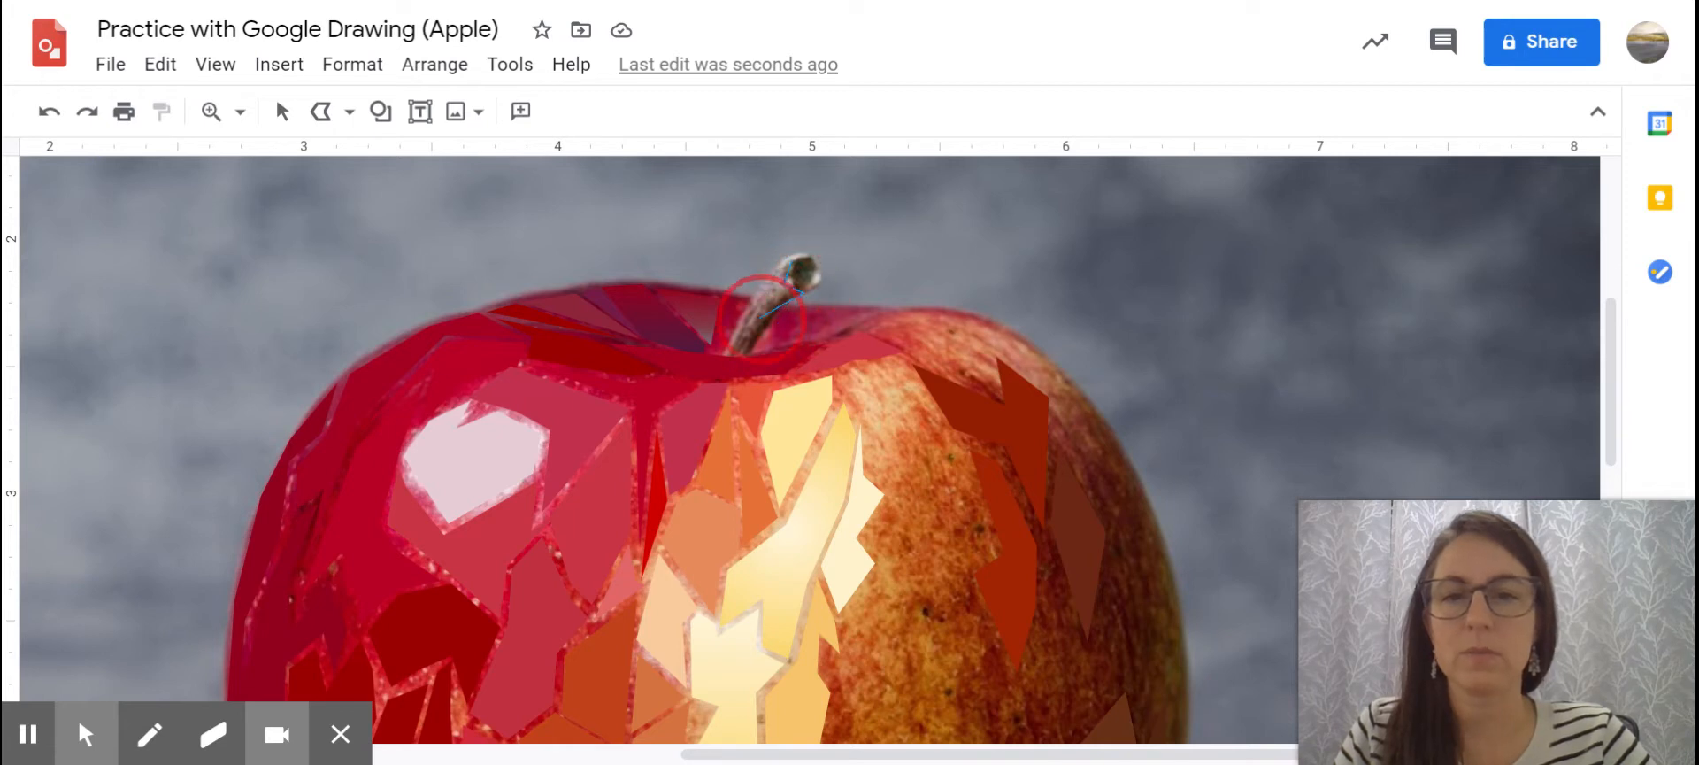
{"action": "left_click", "coordinate": [779, 305]}
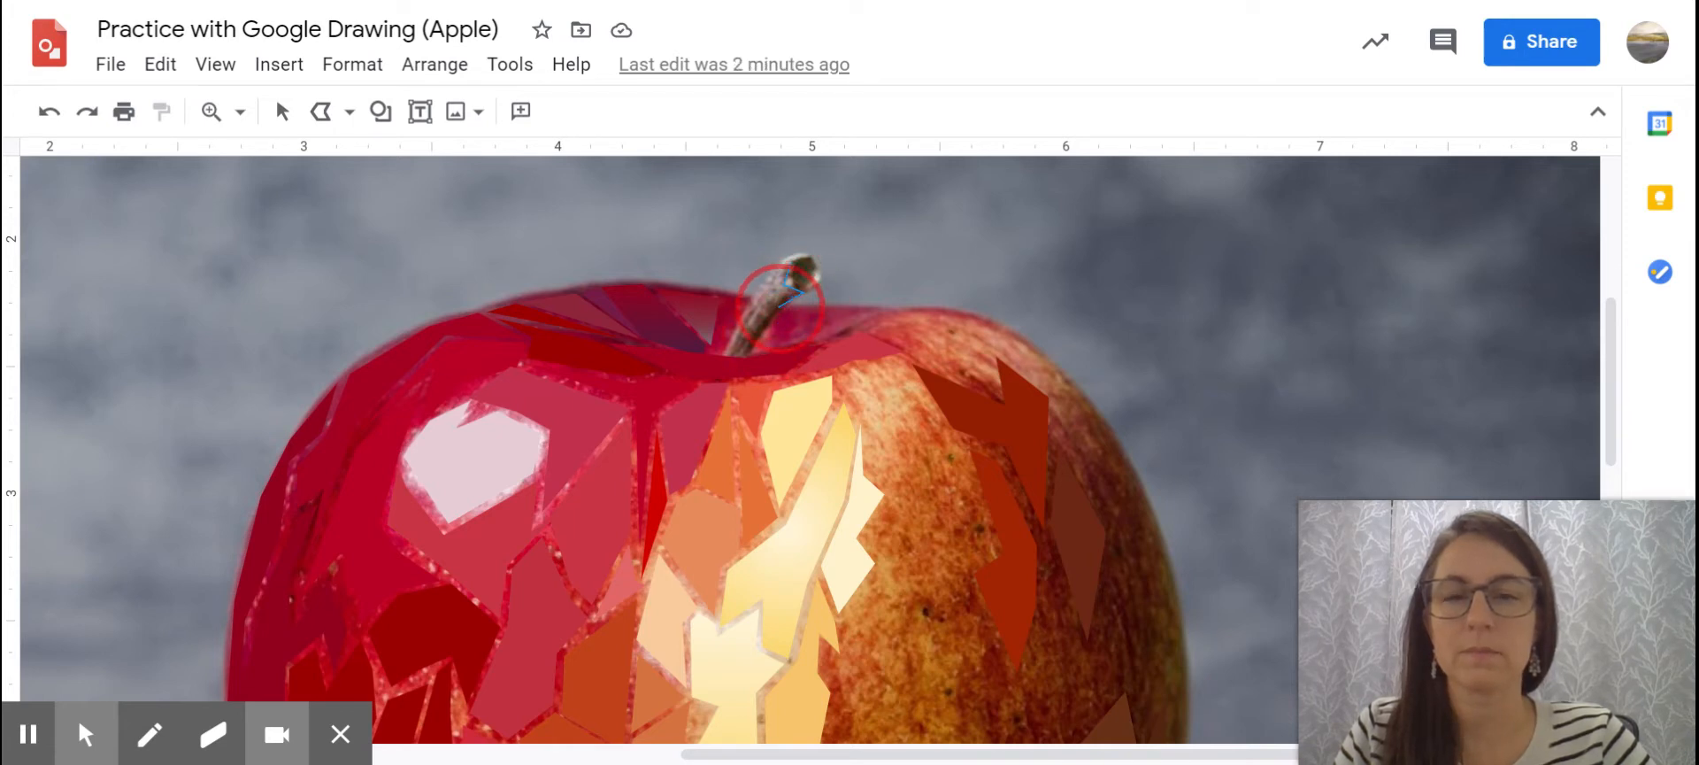
{"action": "left_click", "coordinate": [753, 348]}
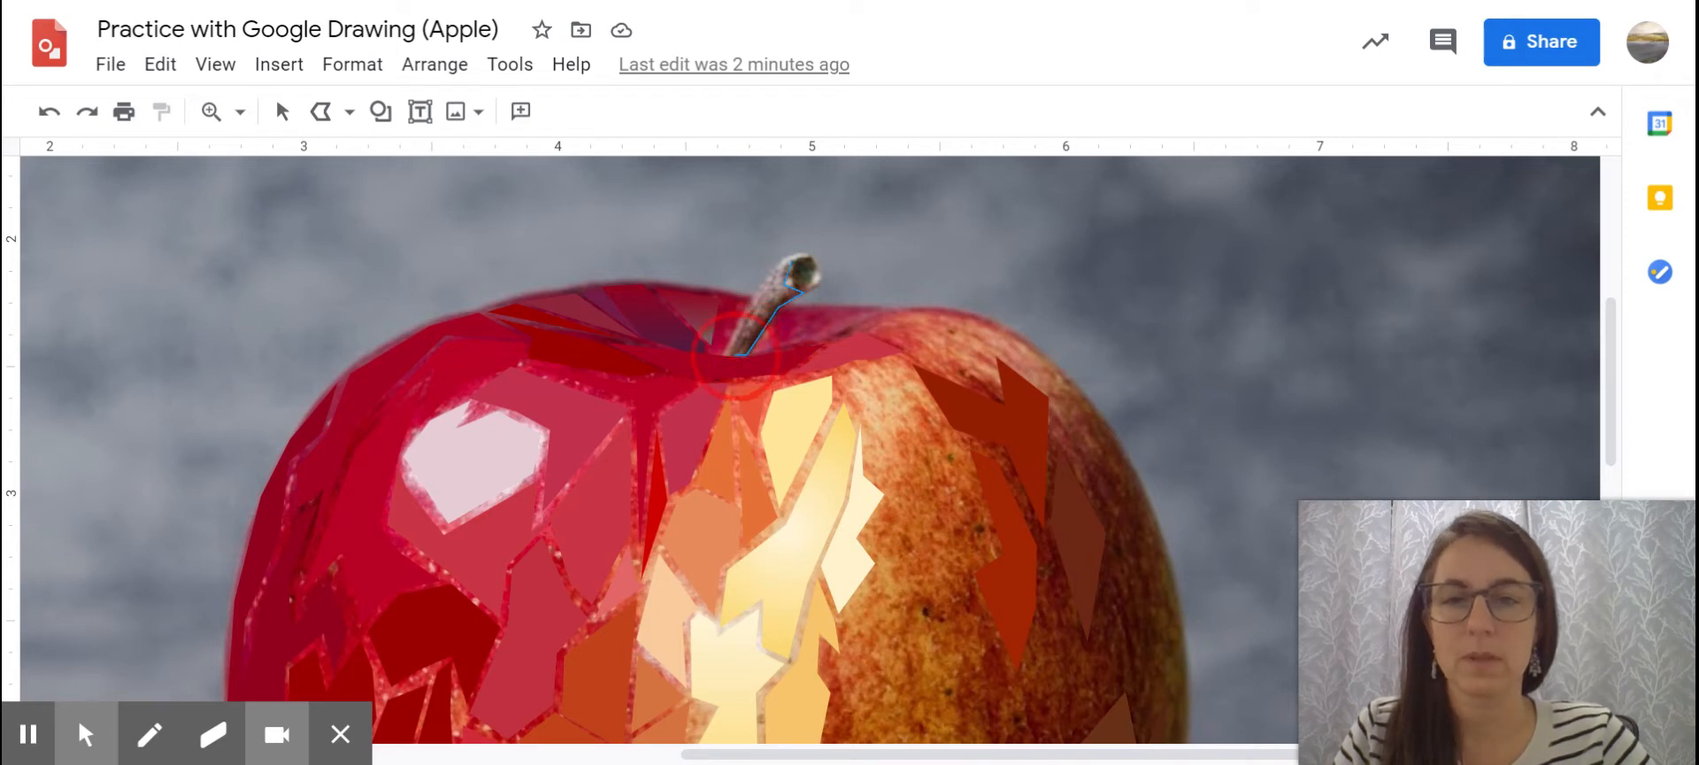
{"action": "left_click", "coordinate": [782, 261]}
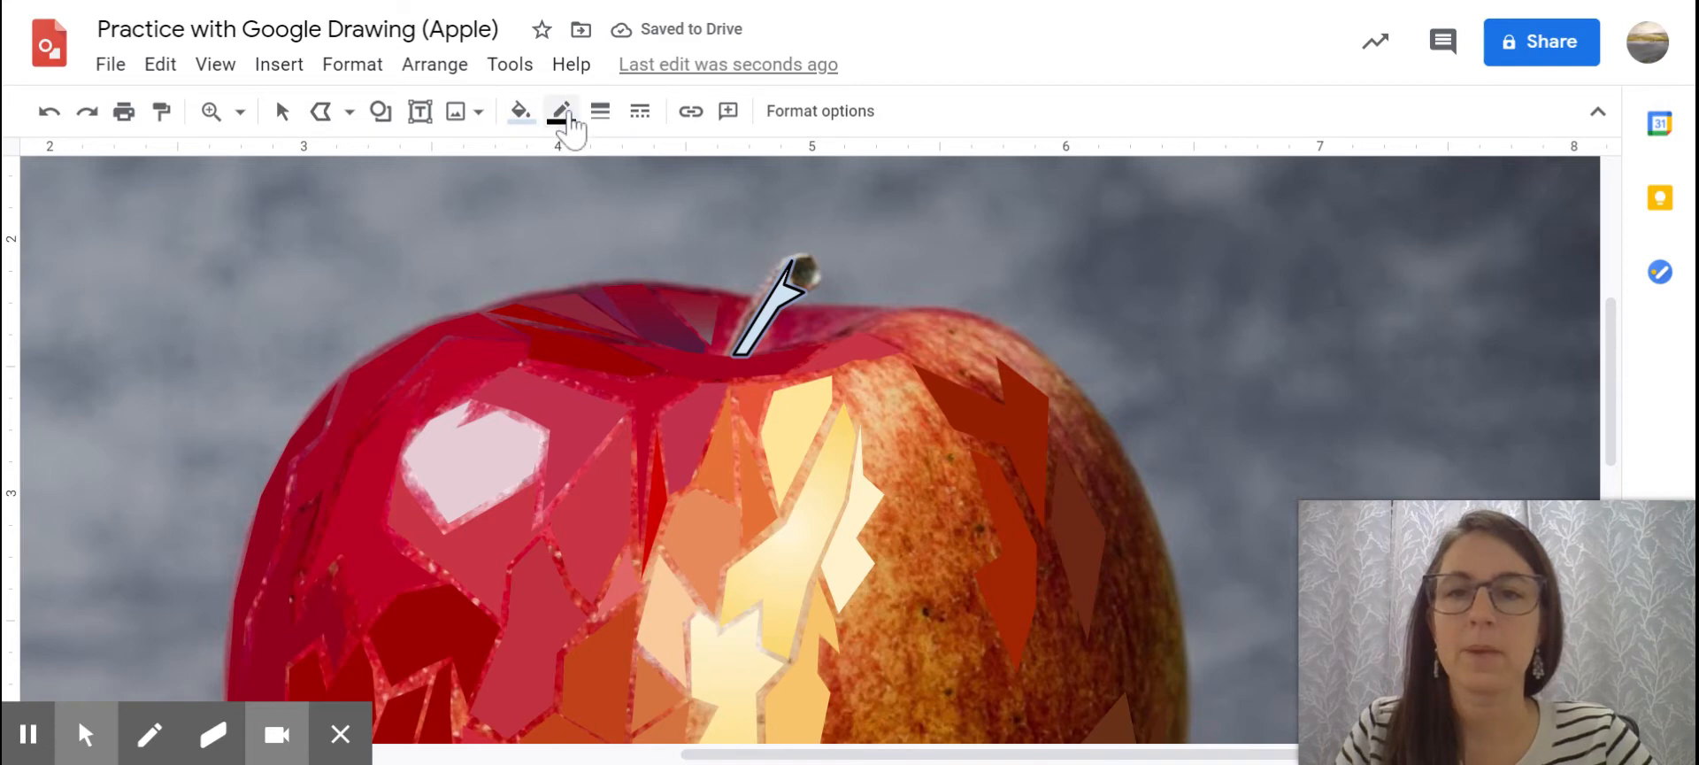
{"action": "left_click", "coordinate": [566, 113]}
{"action": "left_click", "coordinate": [646, 174]}
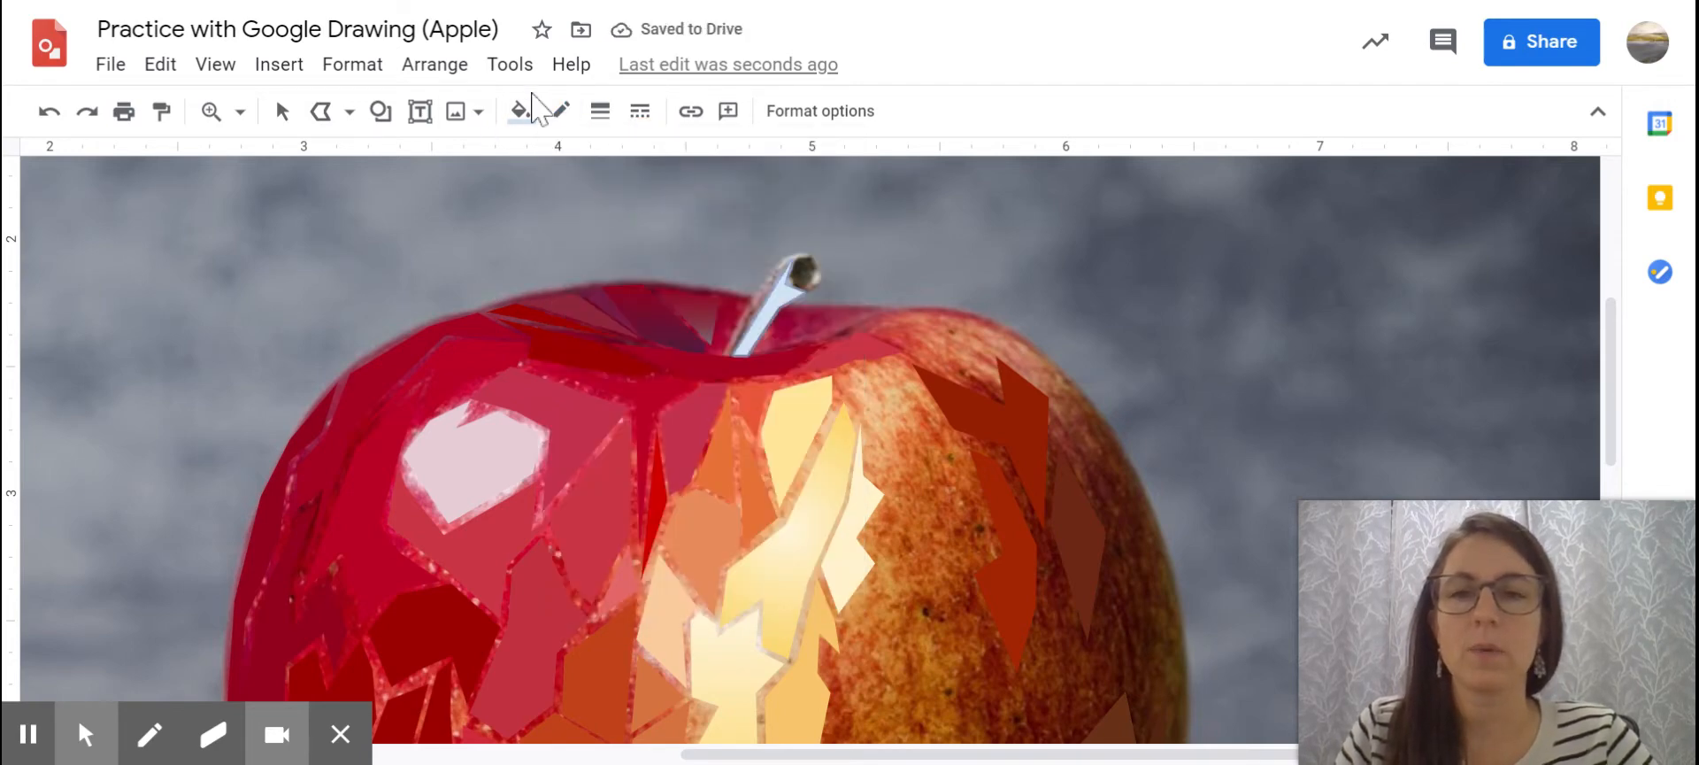
- Fill the stem shape with a custom gradient whose first stop is dark brown, trying the Radial type before returning to Linear
{"action": "left_click", "coordinate": [521, 113]}
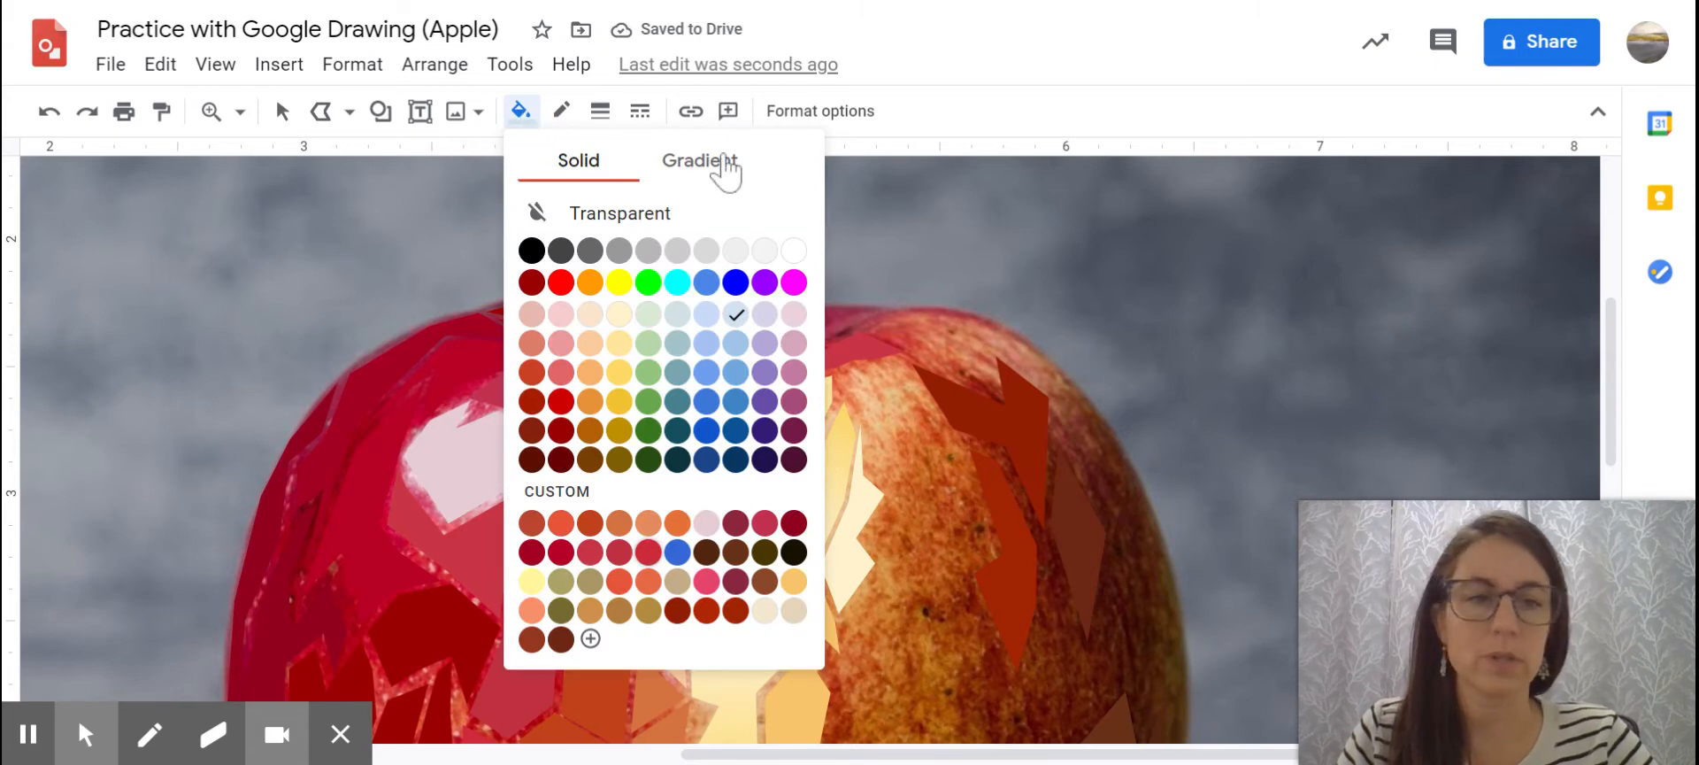
{"action": "left_click", "coordinate": [724, 170]}
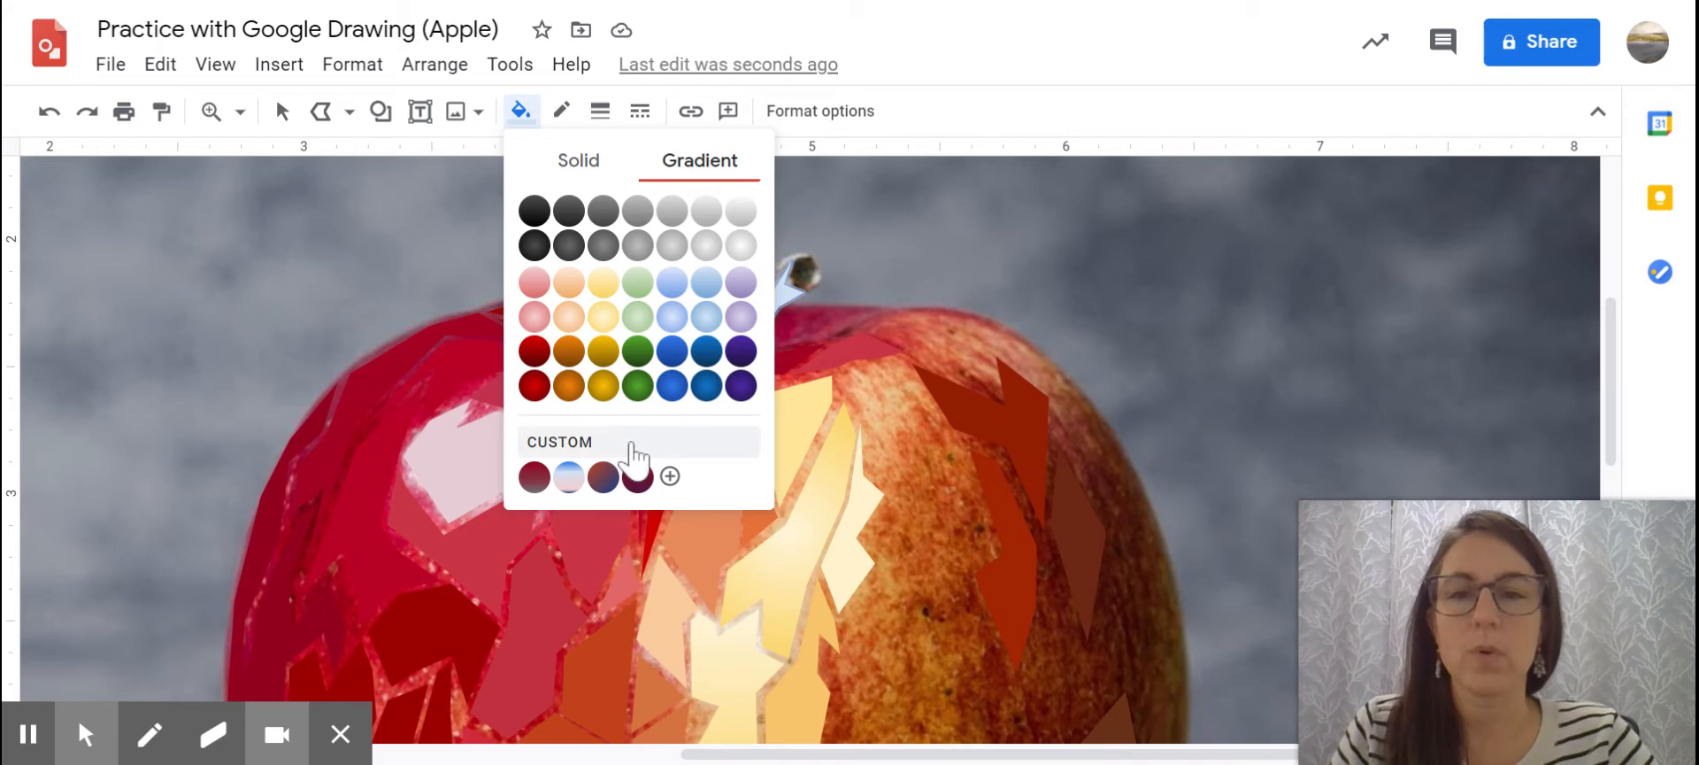
{"action": "left_click", "coordinate": [591, 445]}
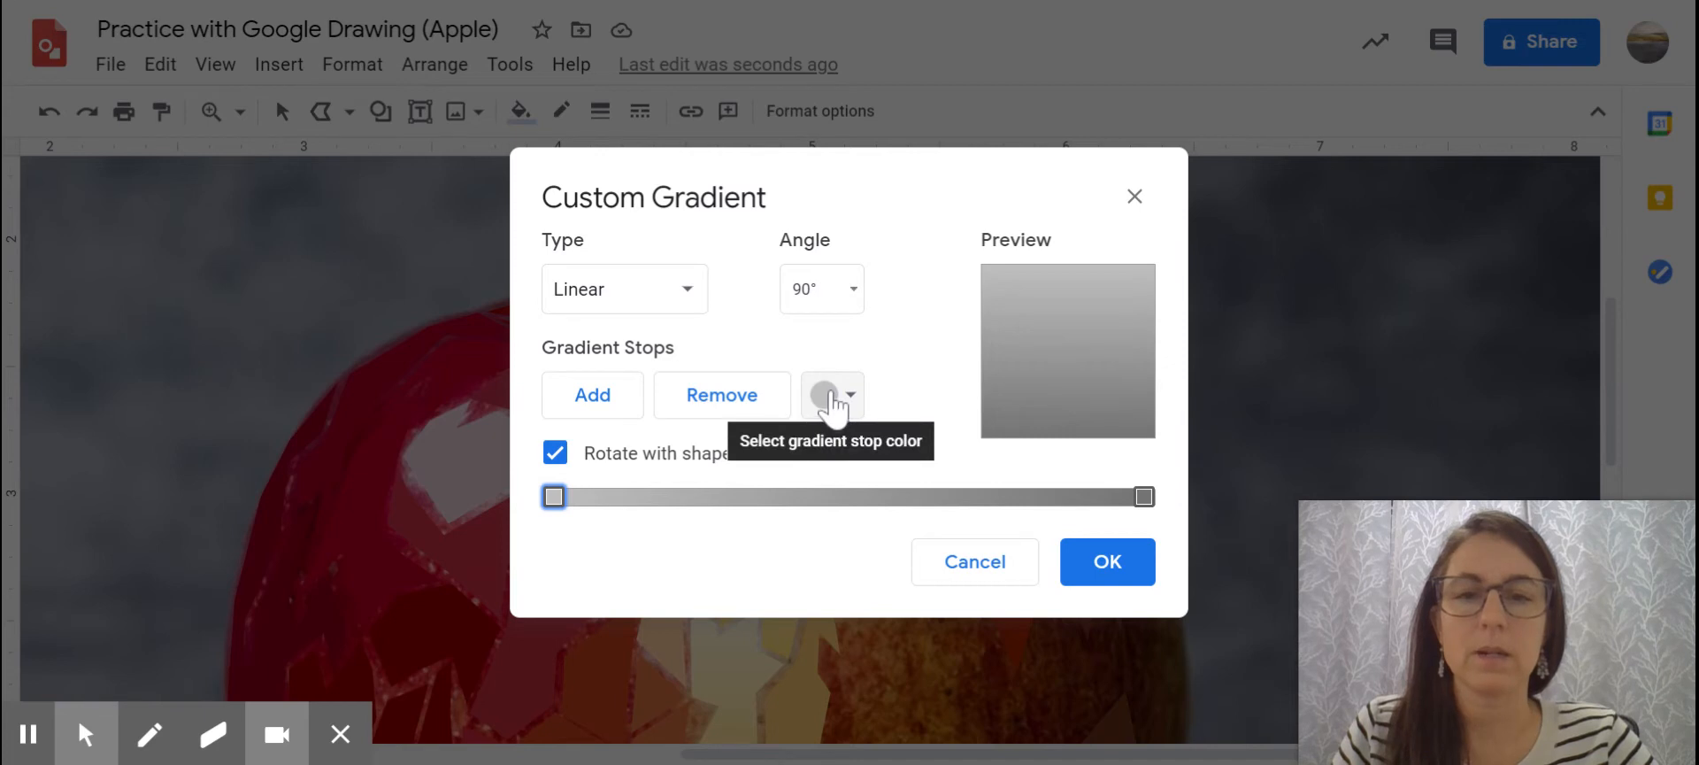
{"action": "left_click", "coordinate": [829, 395]}
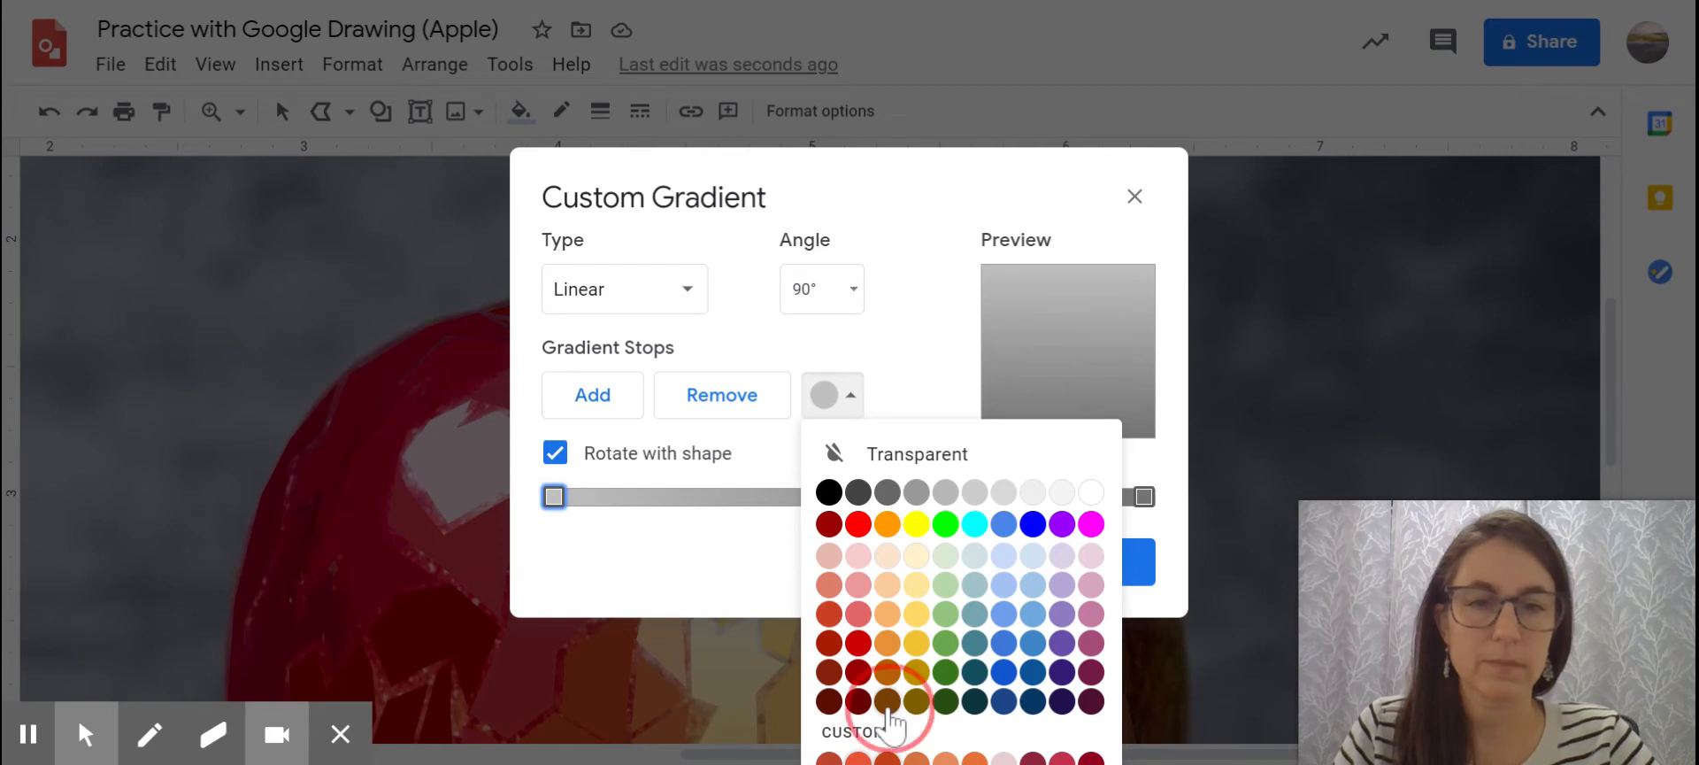
{"action": "left_click", "coordinate": [887, 701]}
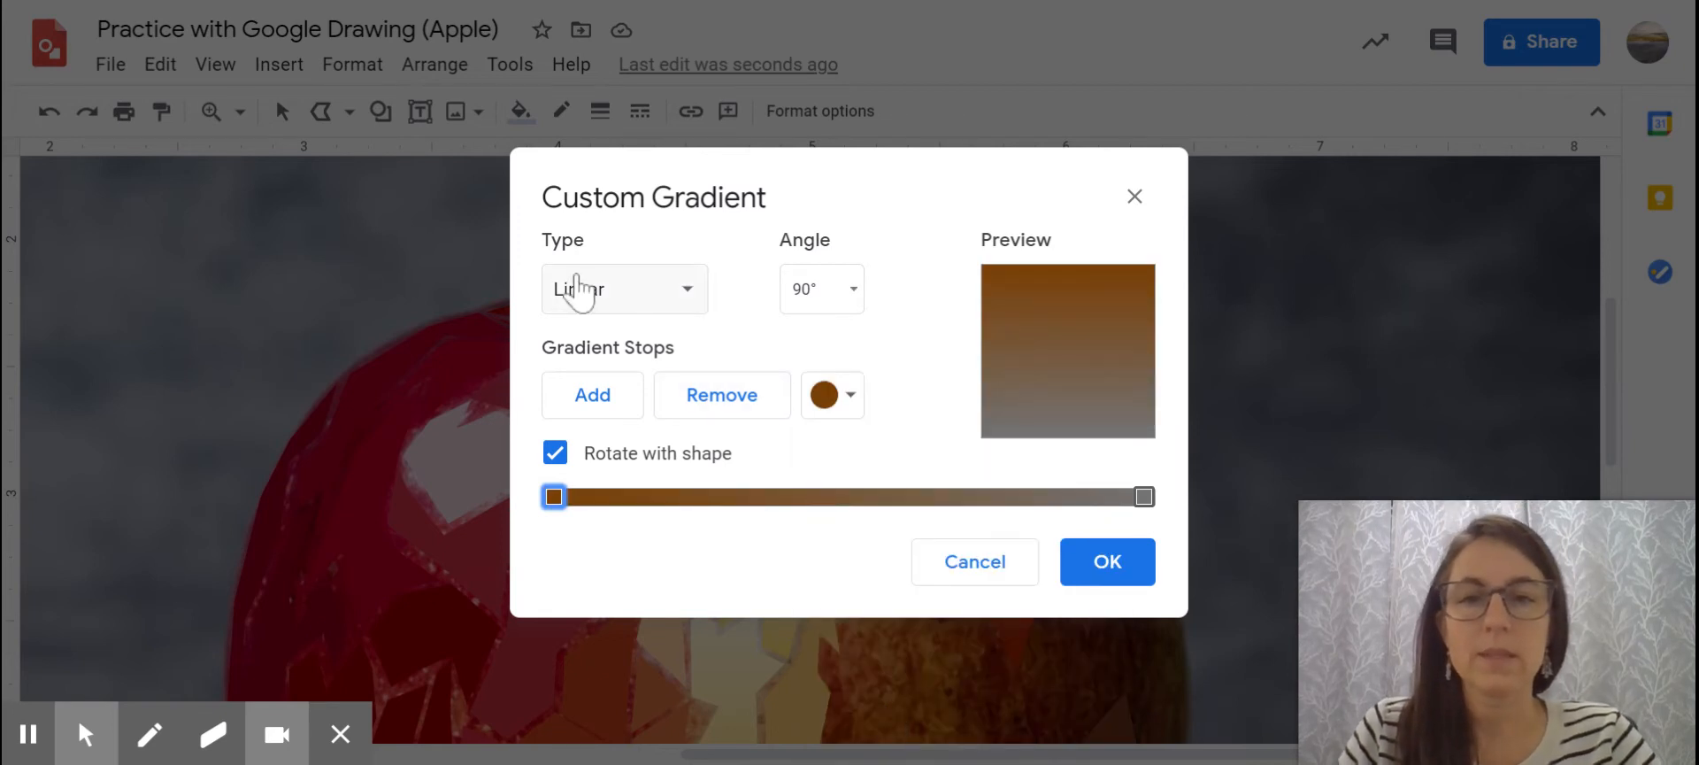
{"action": "left_click", "coordinate": [690, 294]}
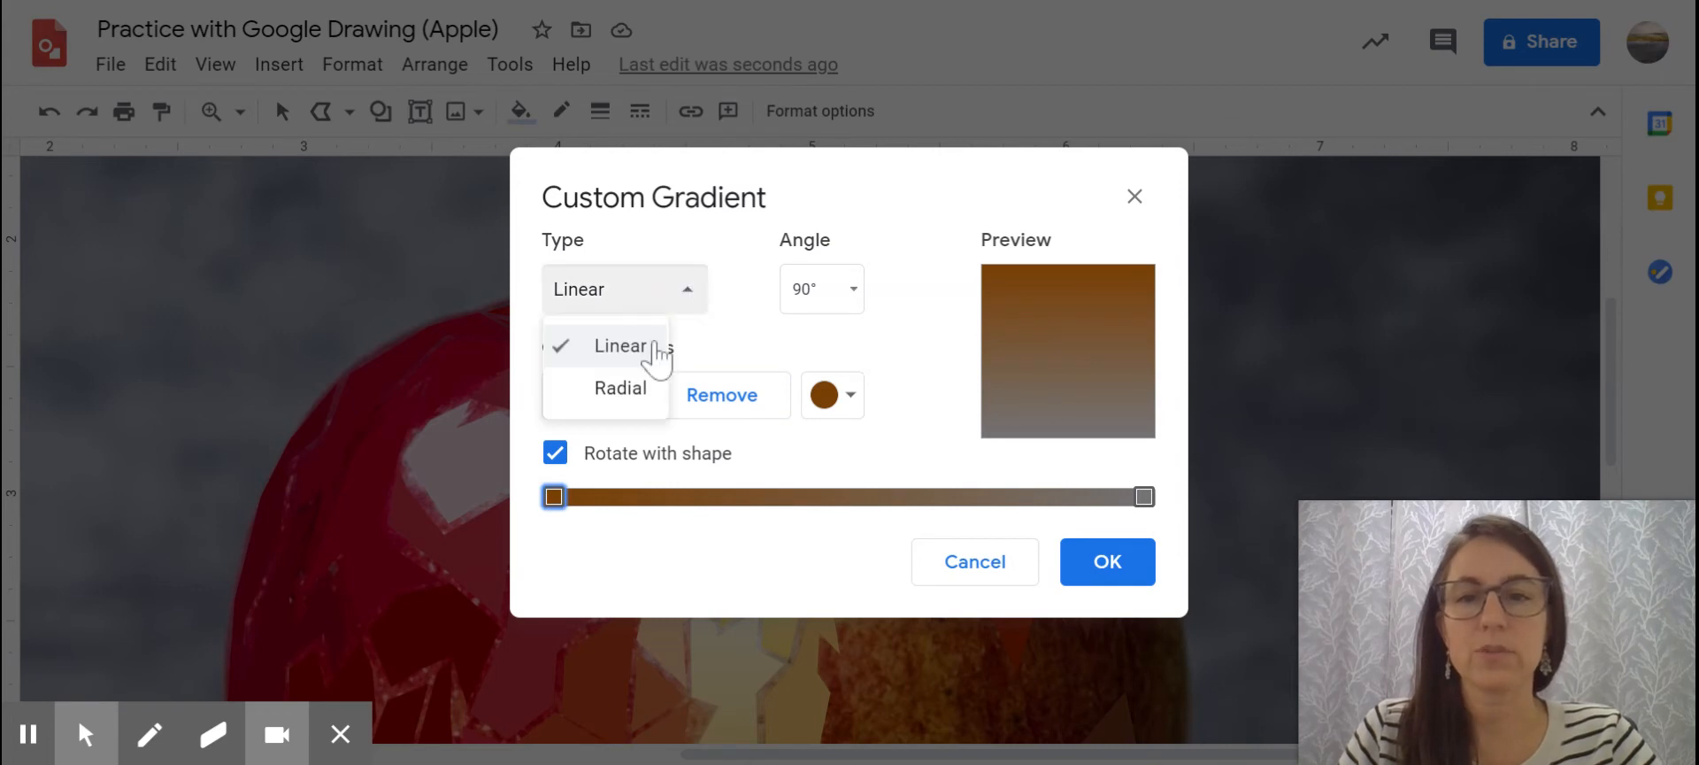
{"action": "left_click", "coordinate": [634, 388]}
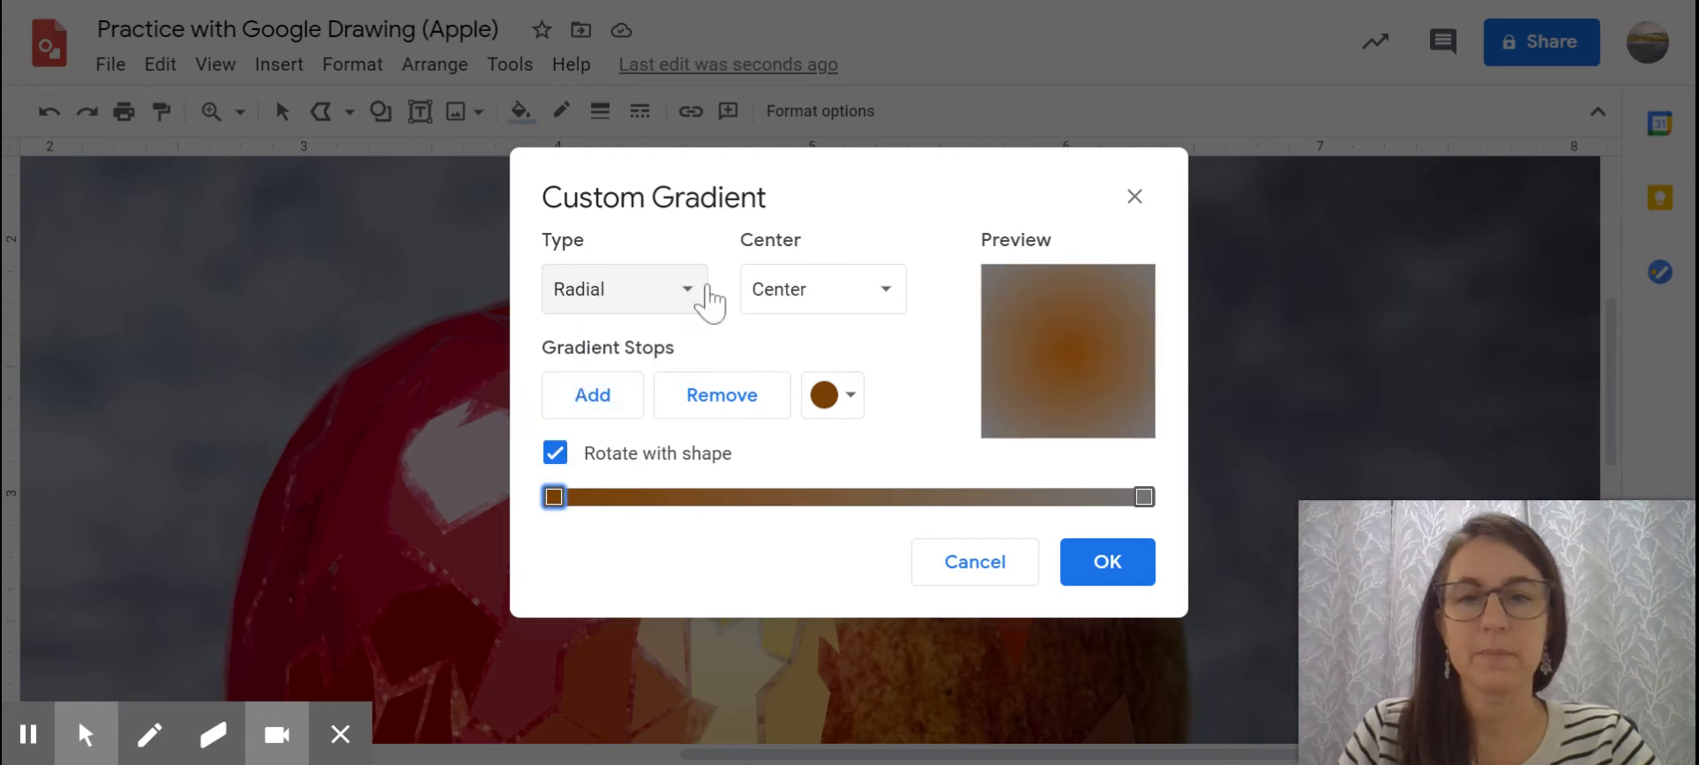
{"action": "left_click", "coordinate": [693, 300]}
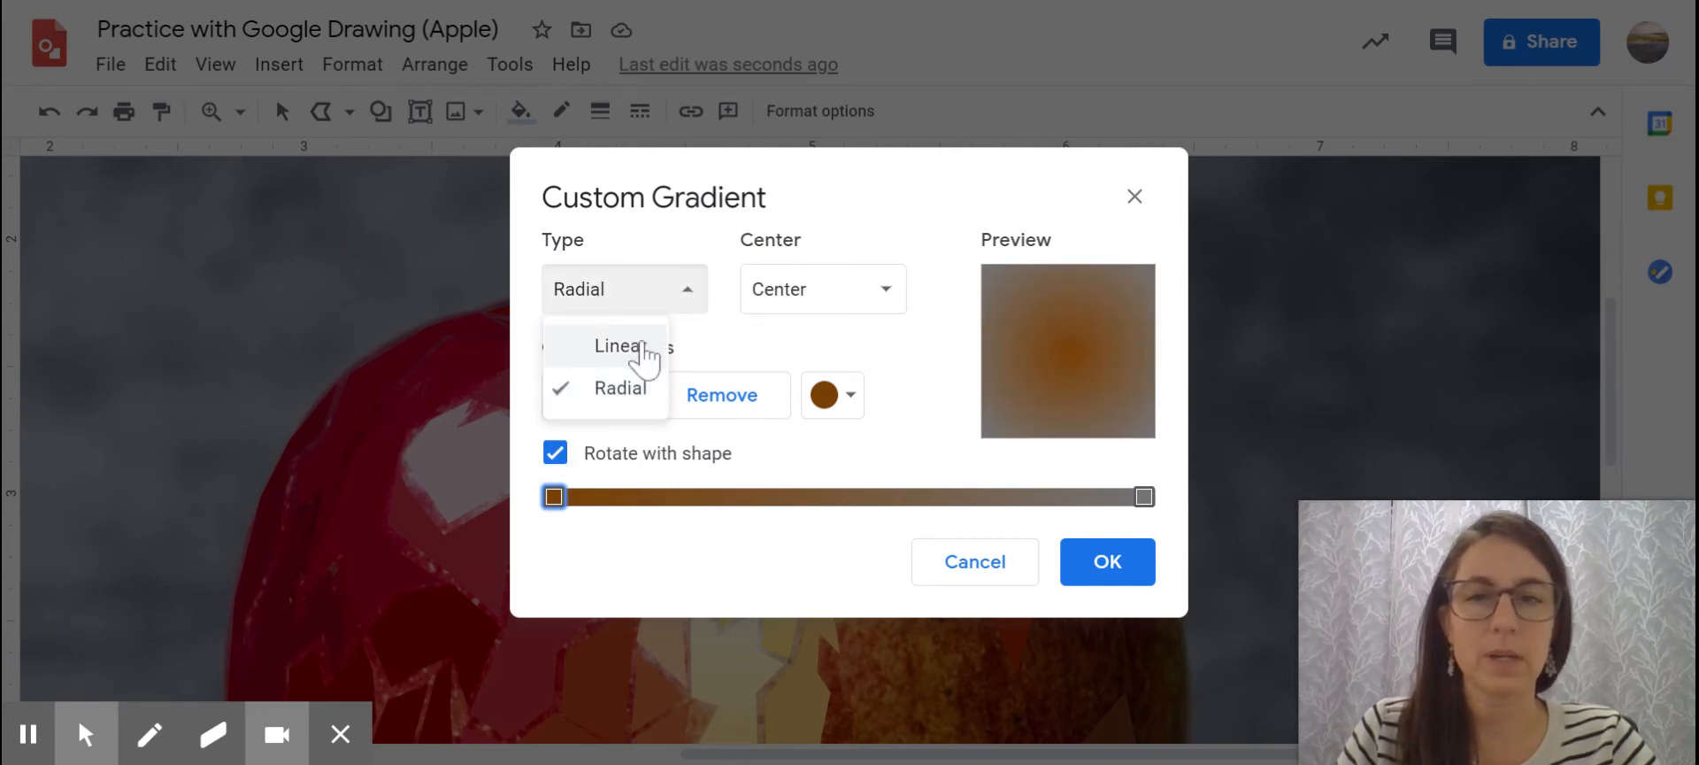
{"action": "left_click", "coordinate": [644, 346]}
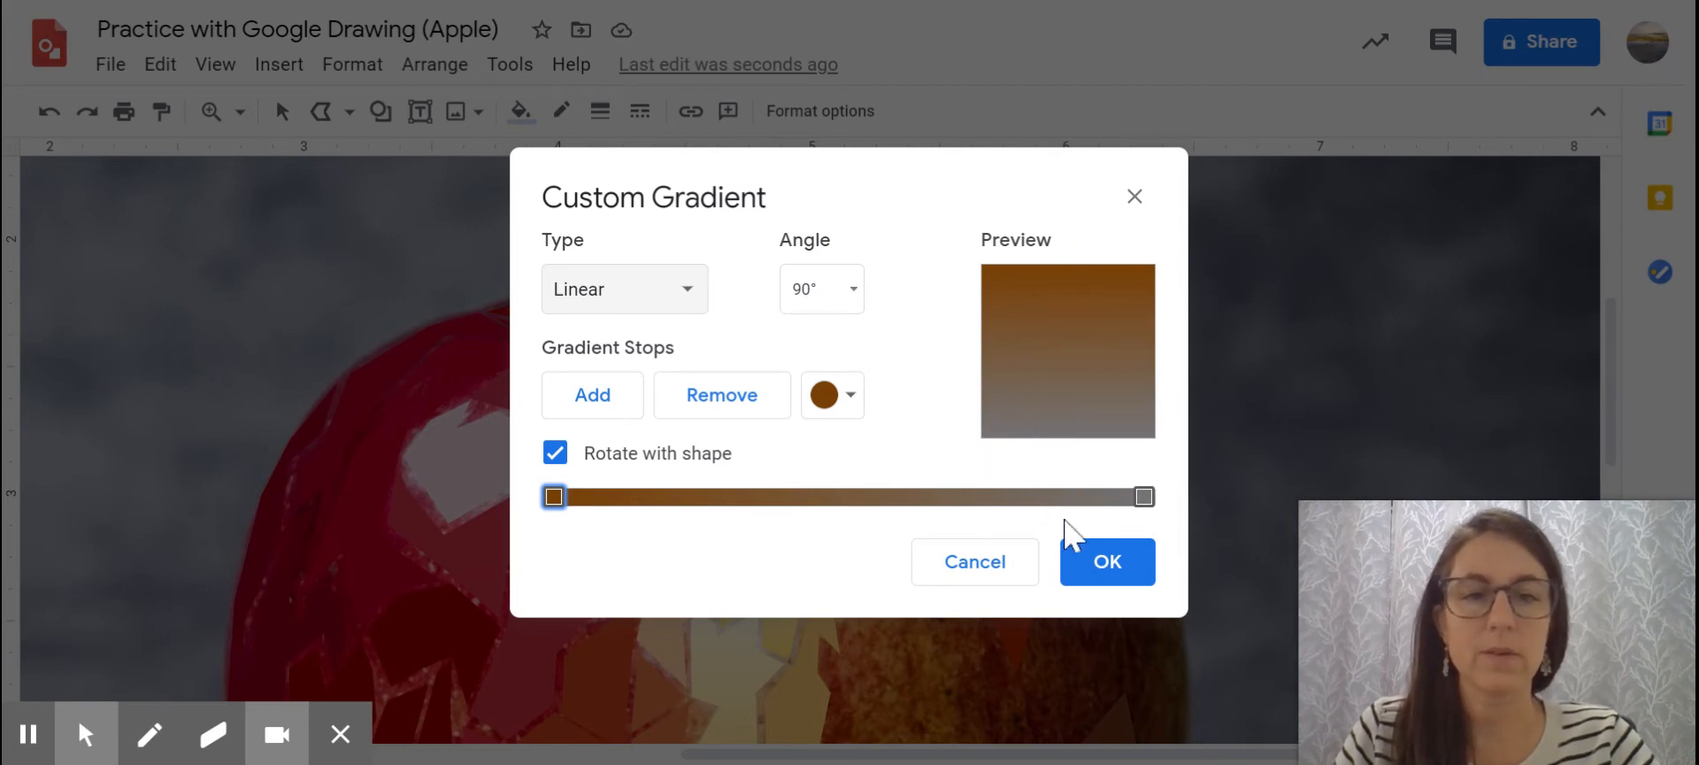
{"action": "left_click", "coordinate": [1108, 563]}
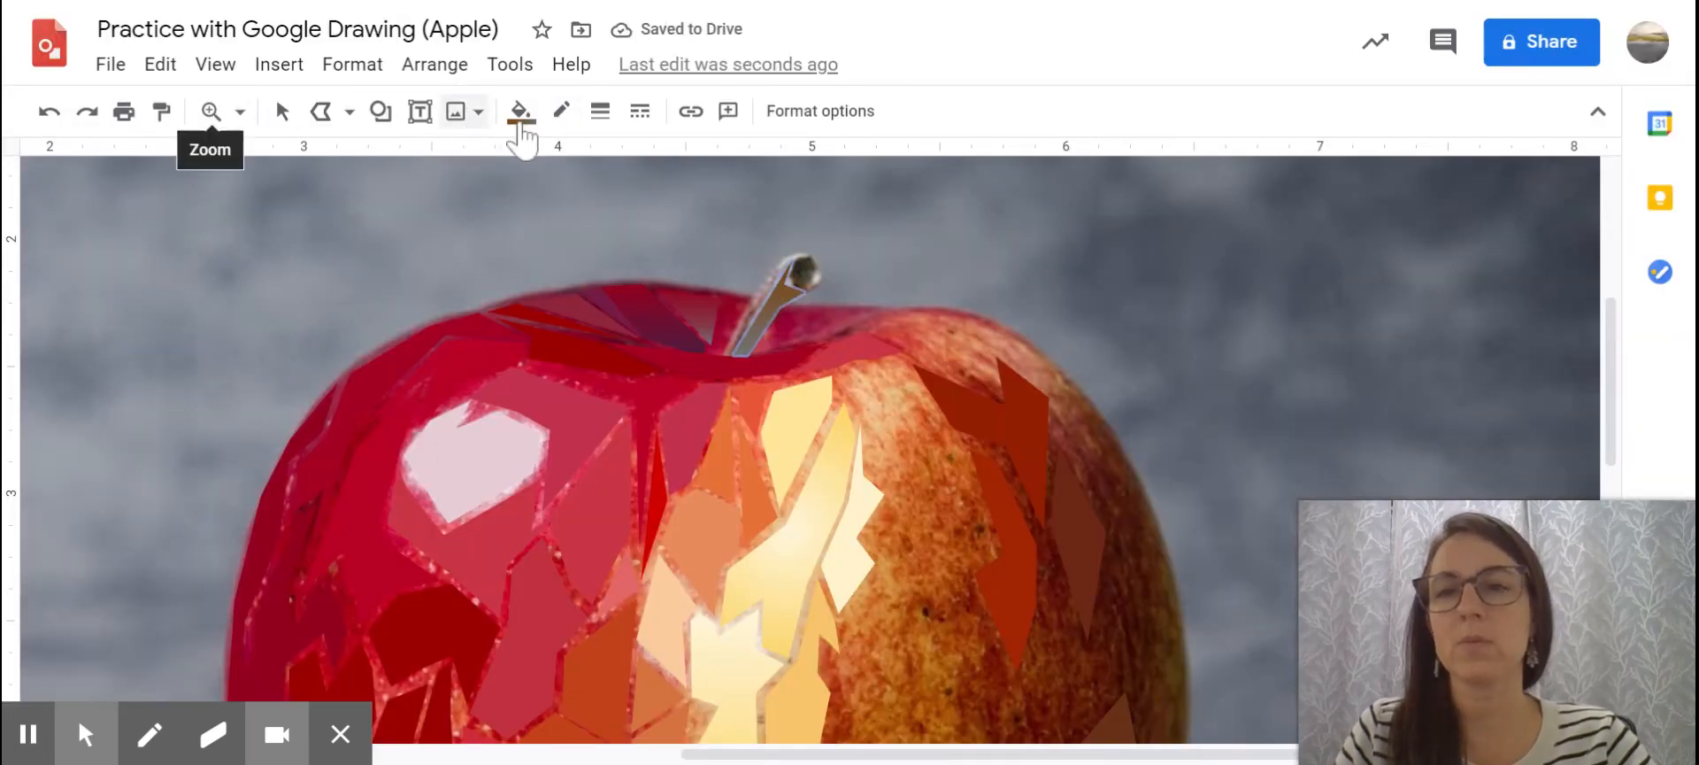
- Draw a tall rectangle over the photo's background, in the empty area to the right of the apple
{"action": "left_click", "coordinate": [240, 111]}
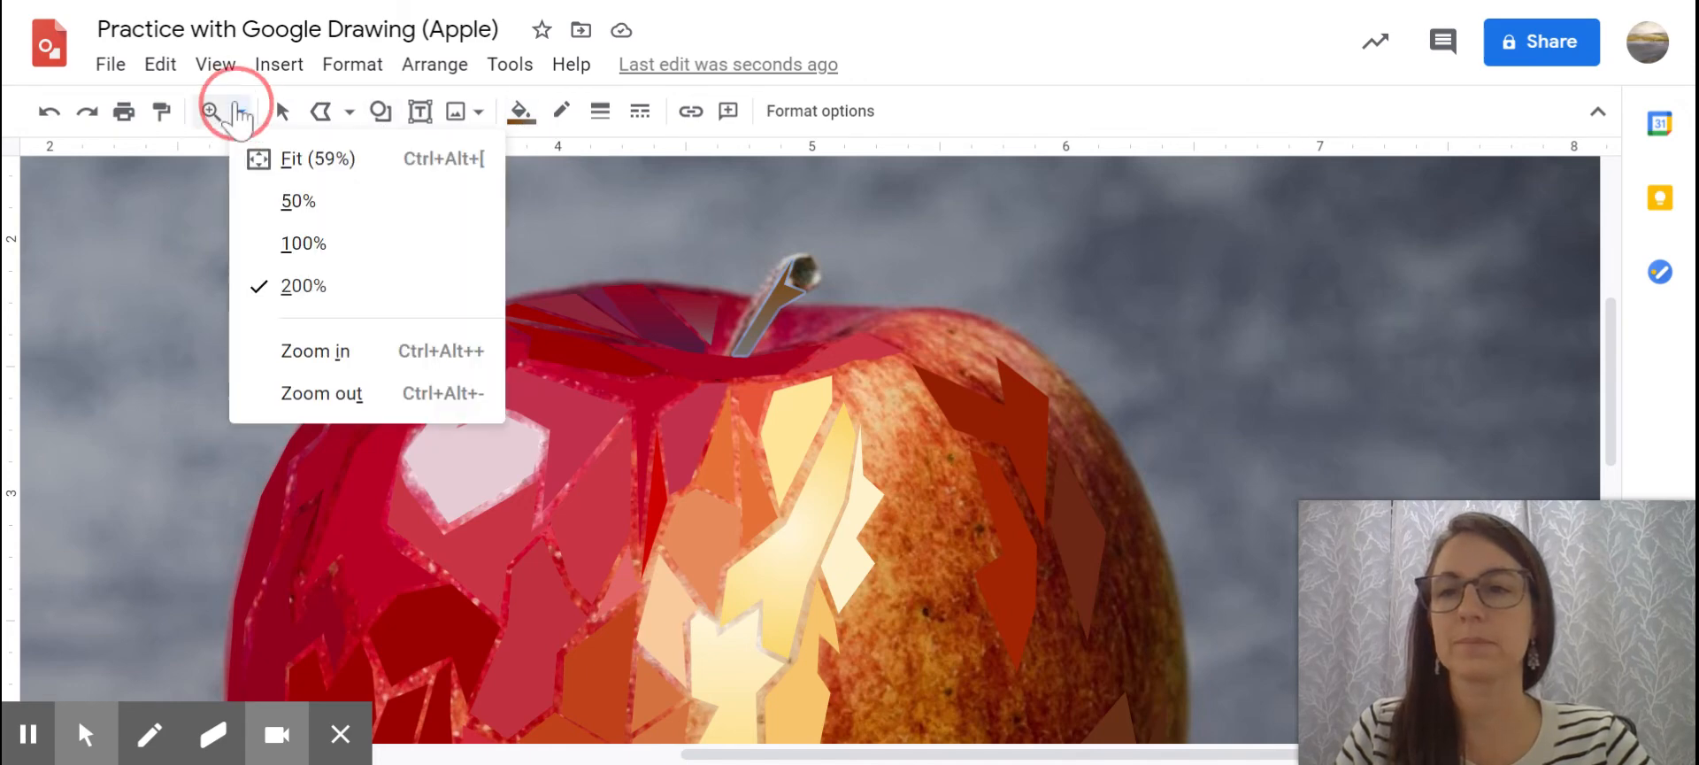
{"action": "left_click", "coordinate": [303, 244]}
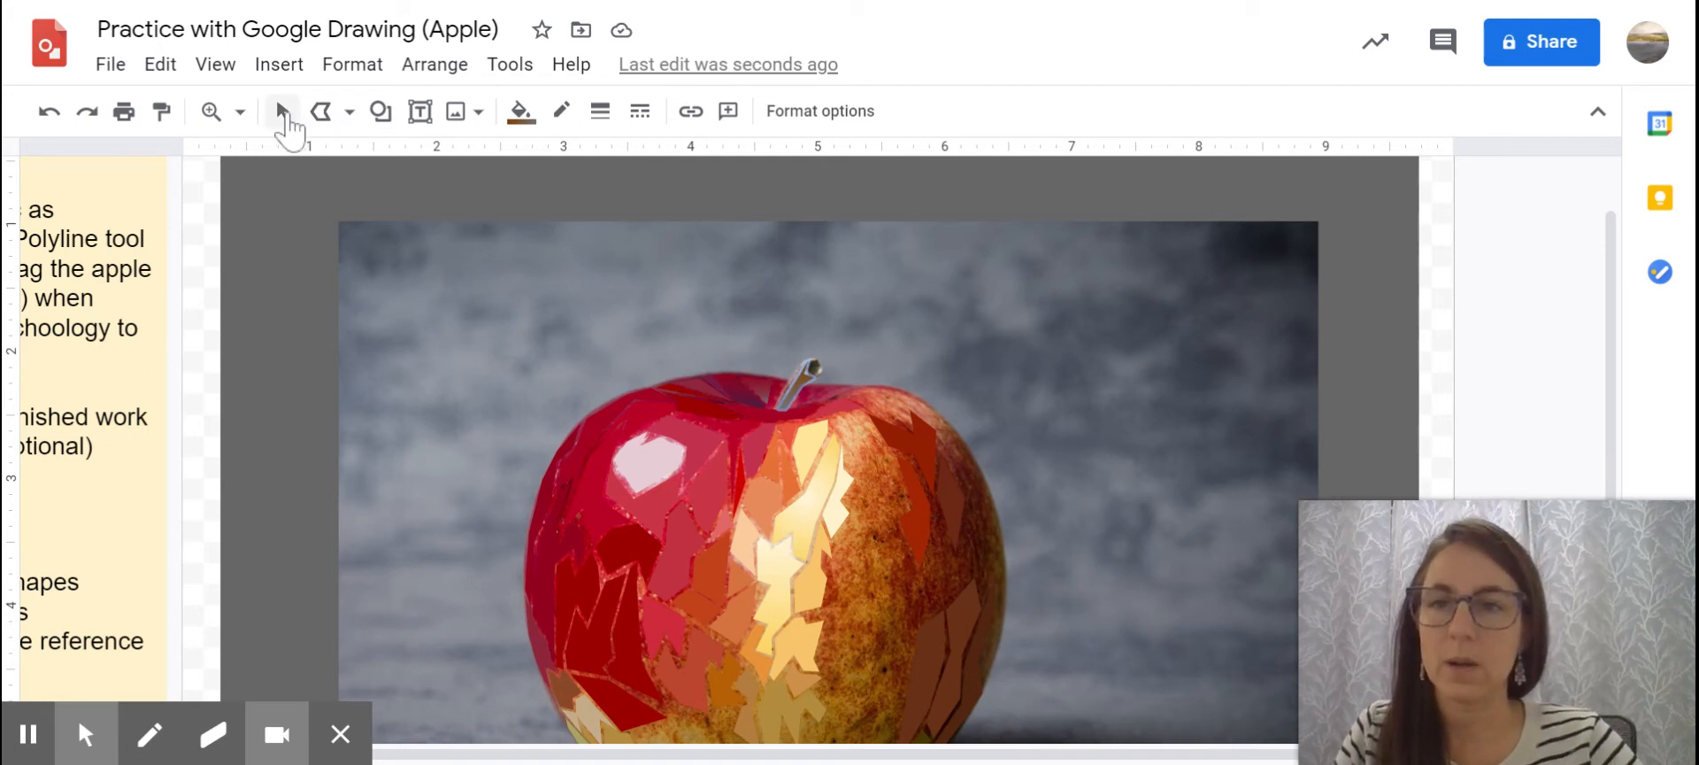
{"action": "left_click", "coordinate": [283, 110]}
{"action": "left_click", "coordinate": [959, 275]}
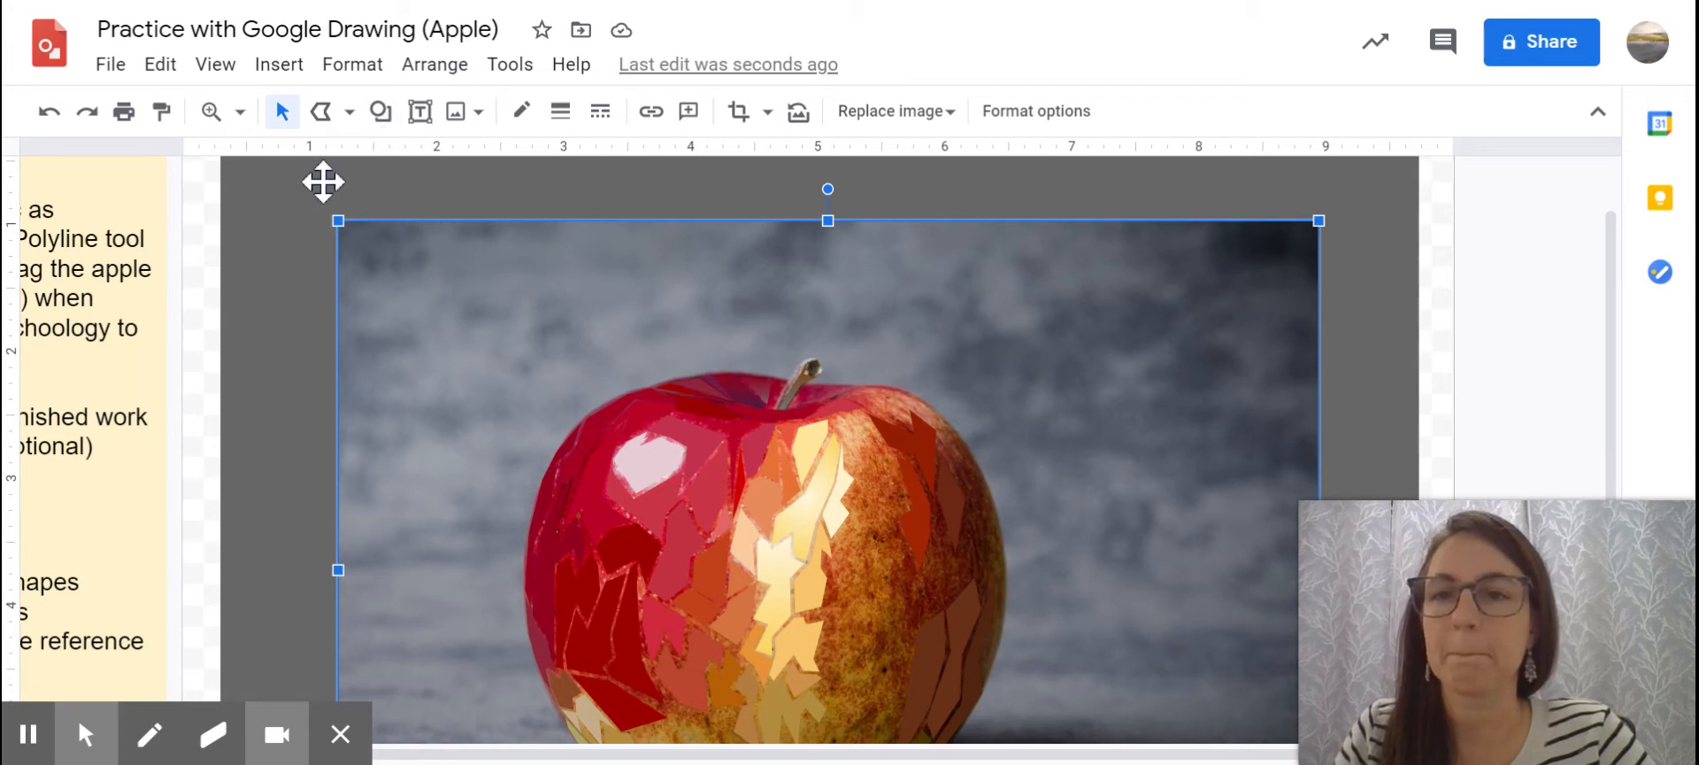
{"action": "left_click", "coordinate": [380, 112]}
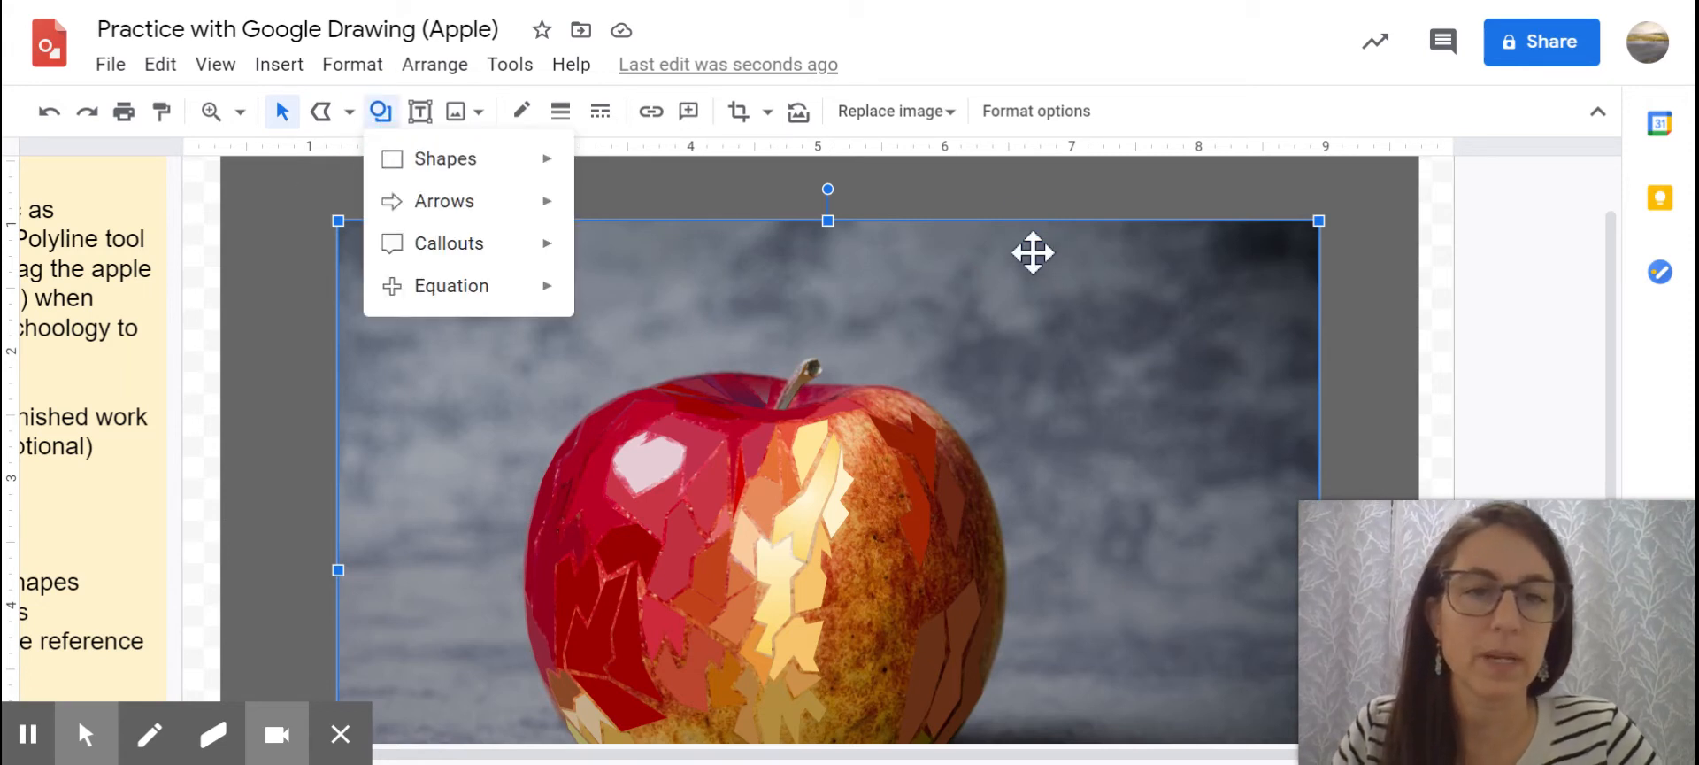
{"action": "left_click", "coordinate": [442, 164]}
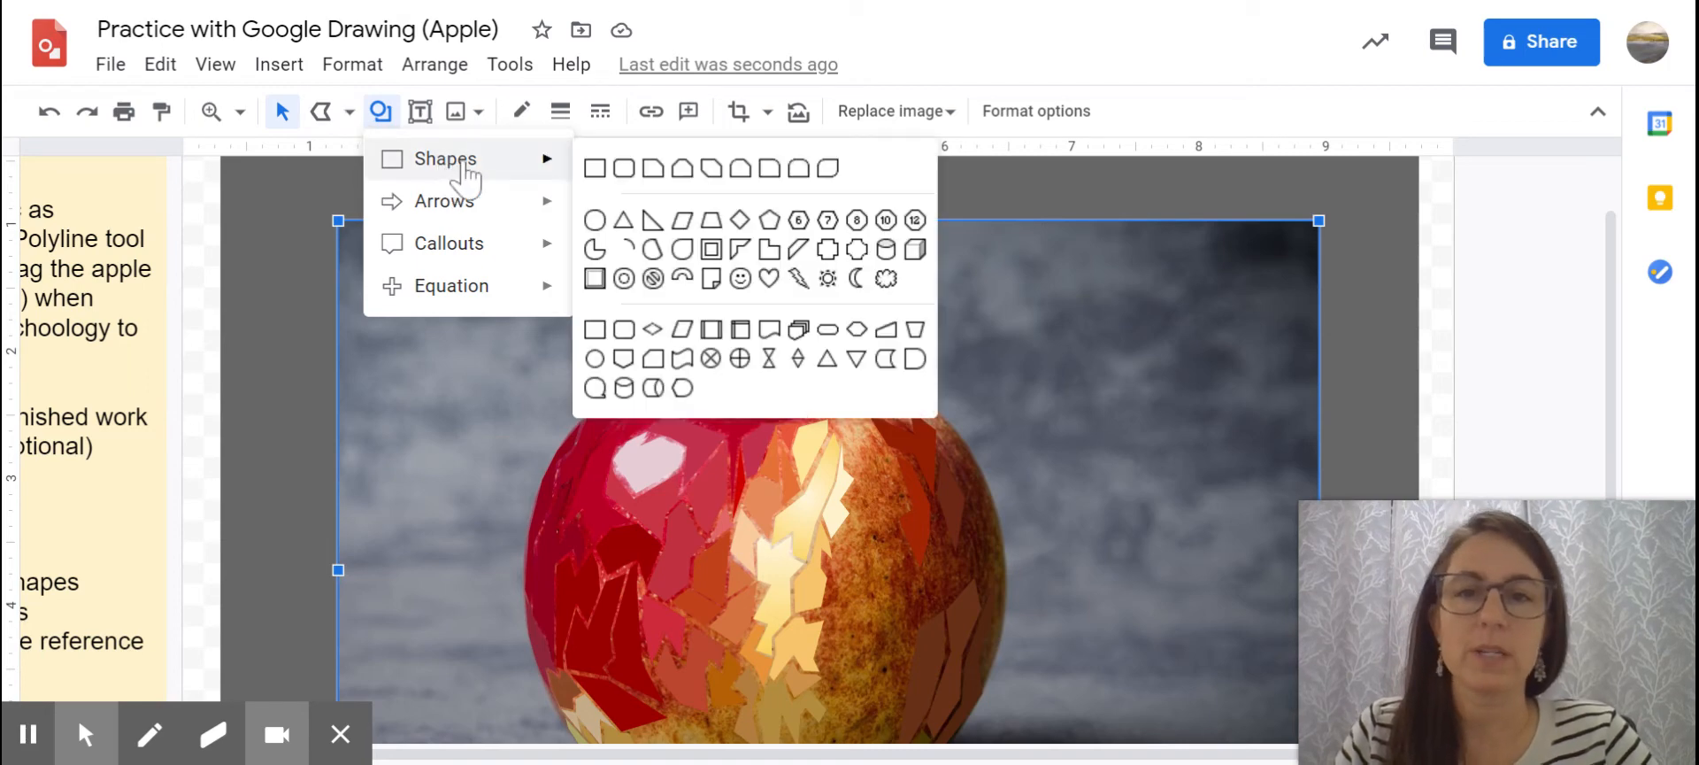
{"action": "left_click", "coordinate": [380, 112]}
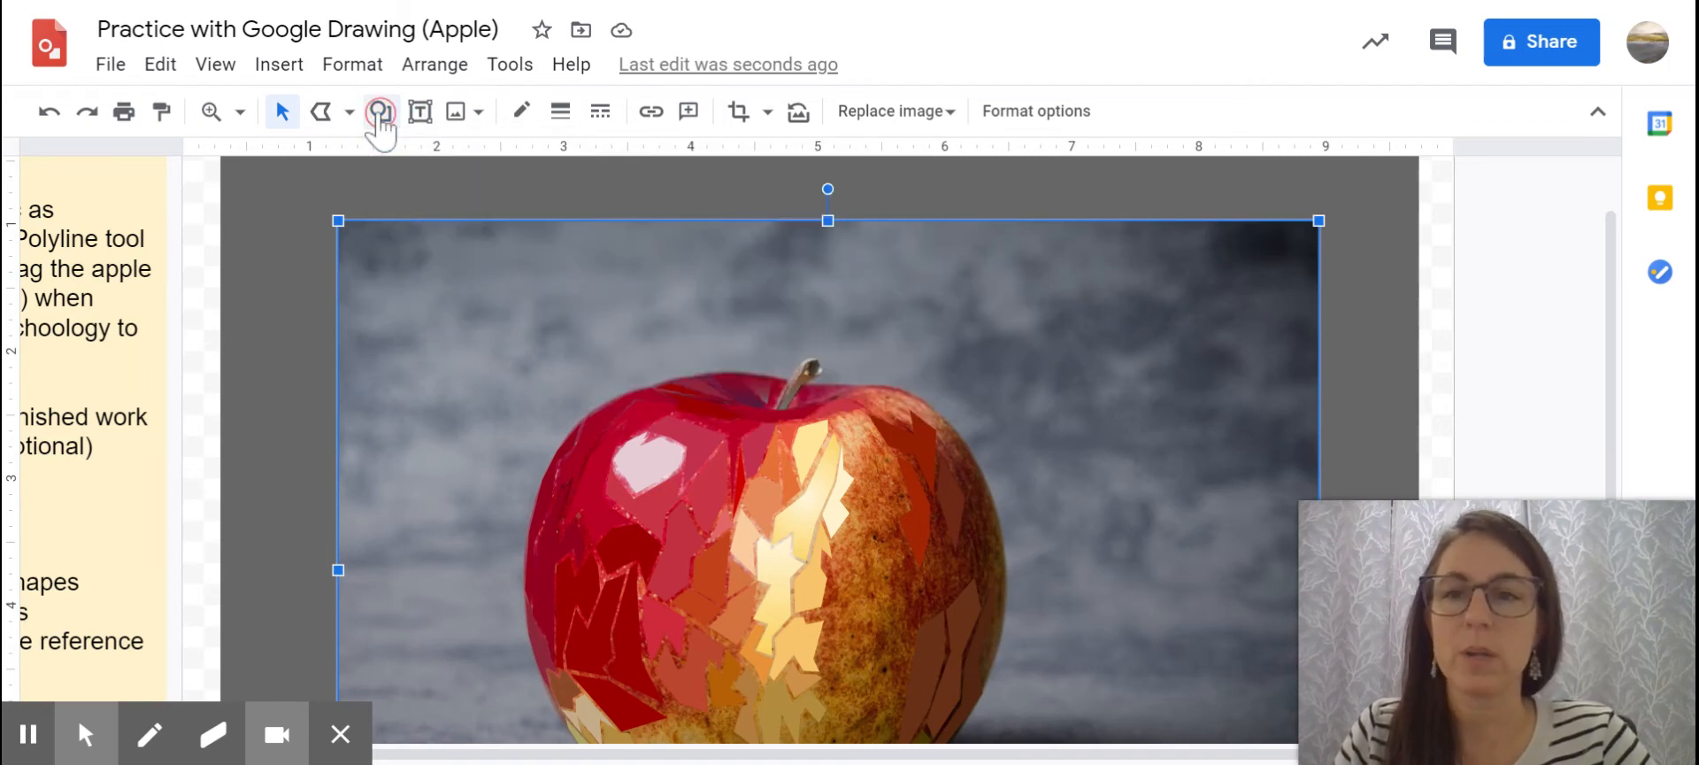
{"action": "left_click", "coordinate": [379, 113]}
{"action": "mouse_move", "coordinate": [448, 162]}
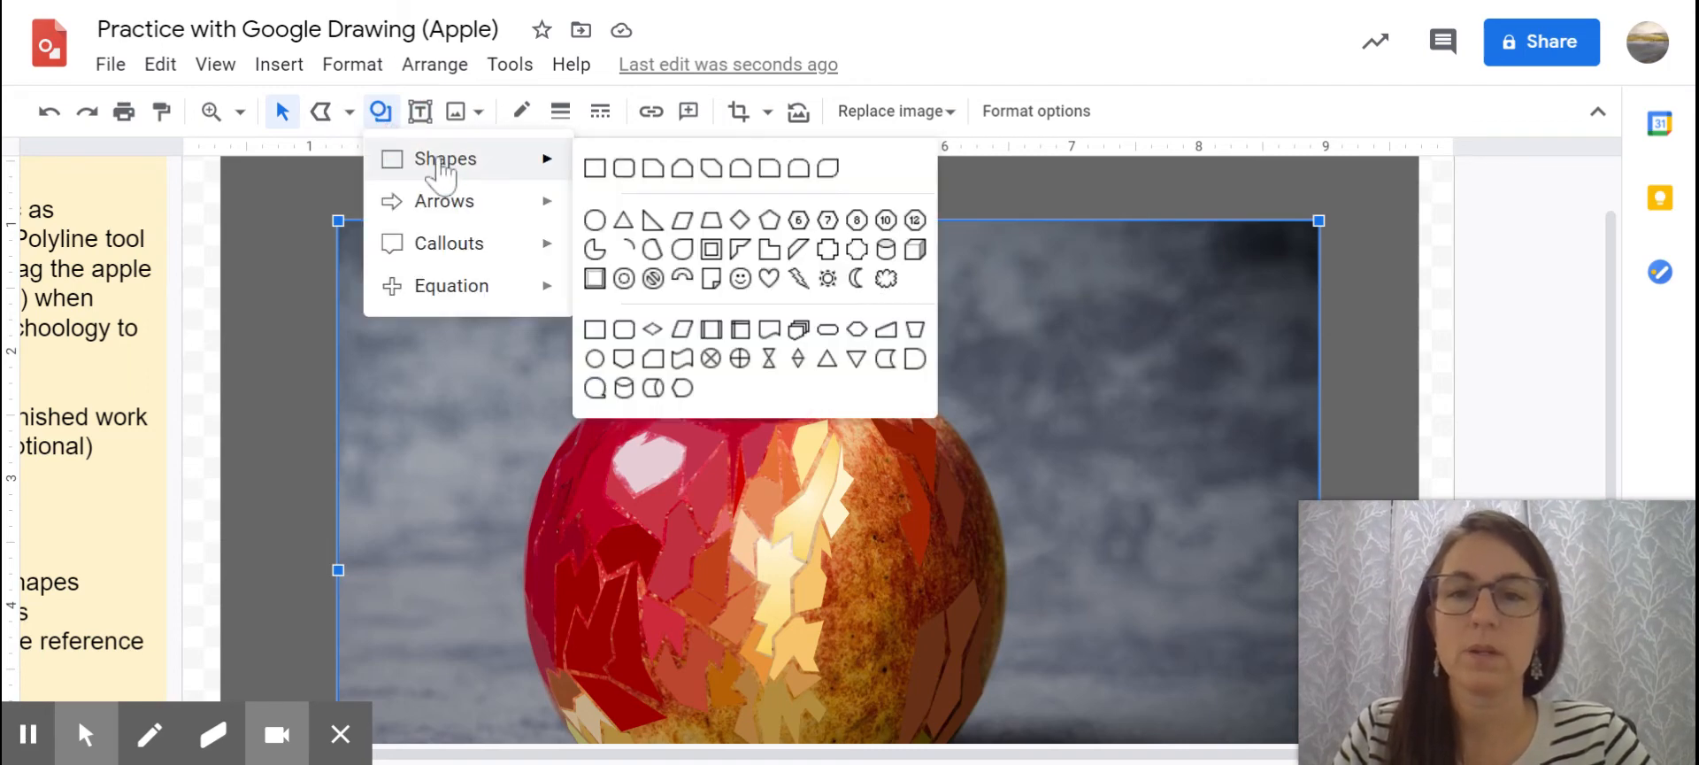
{"action": "left_click", "coordinate": [592, 167]}
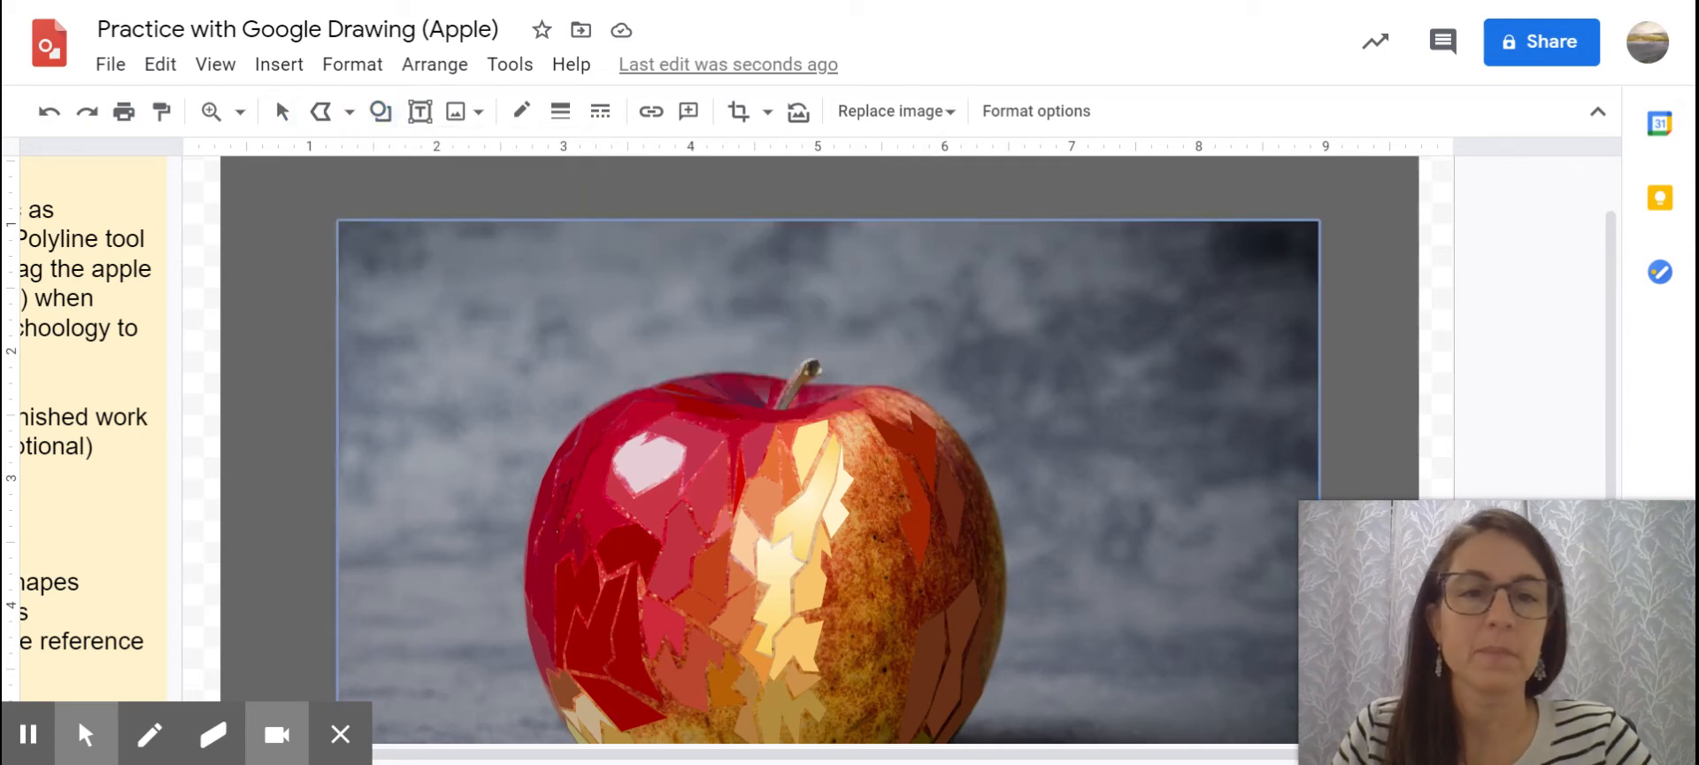
{"action": "left_click_drag", "start_coordinate": [1046, 256], "coordinate": [1285, 694]}
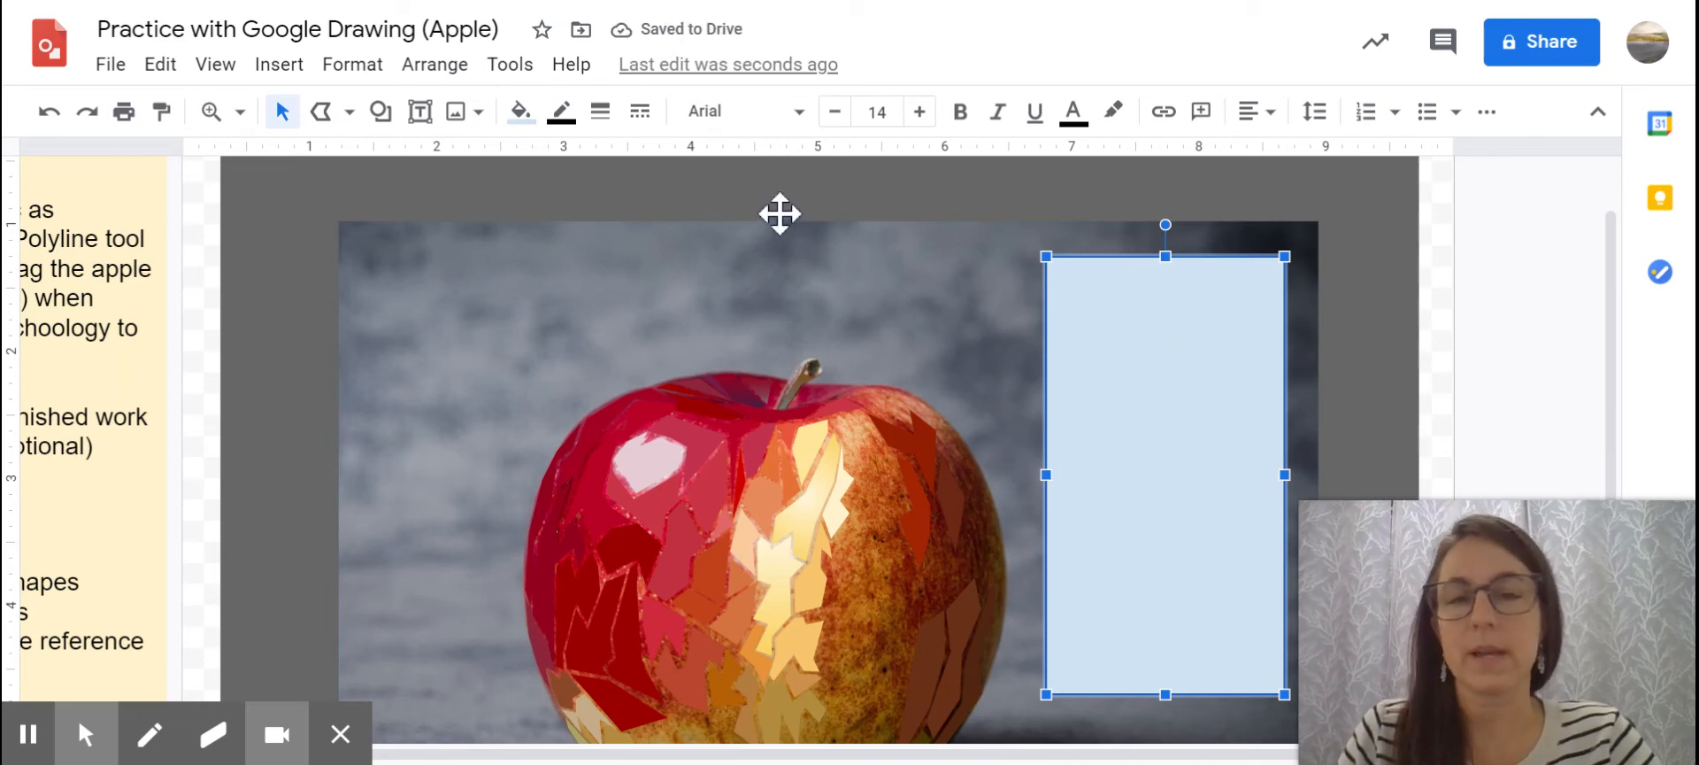
- Start a custom linear gradient fill for the rectangle and set its first stop to orange
{"action": "left_click", "coordinate": [530, 115]}
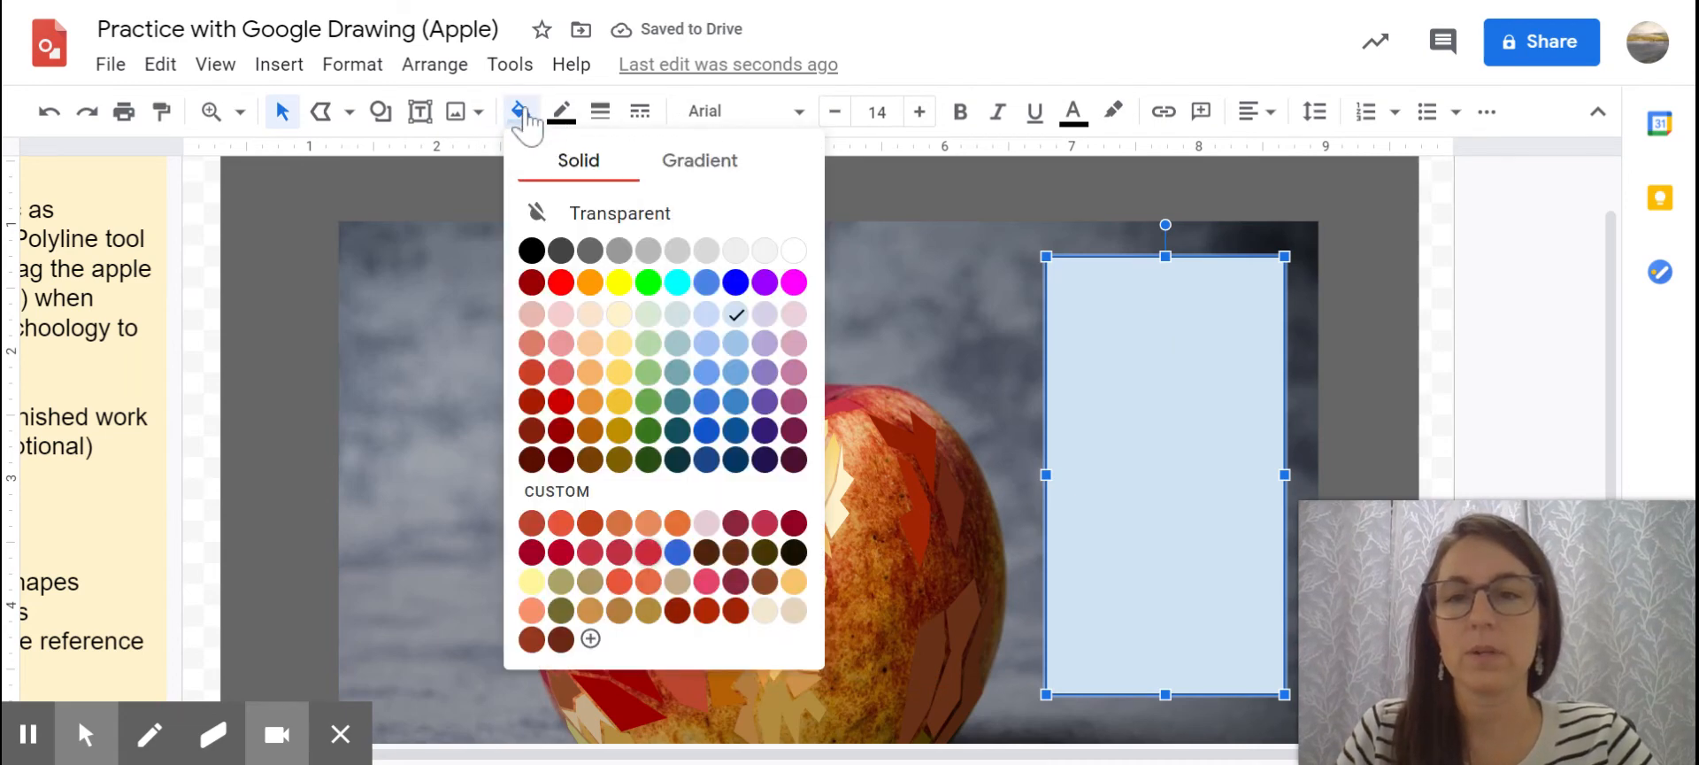
{"action": "left_click", "coordinate": [704, 162]}
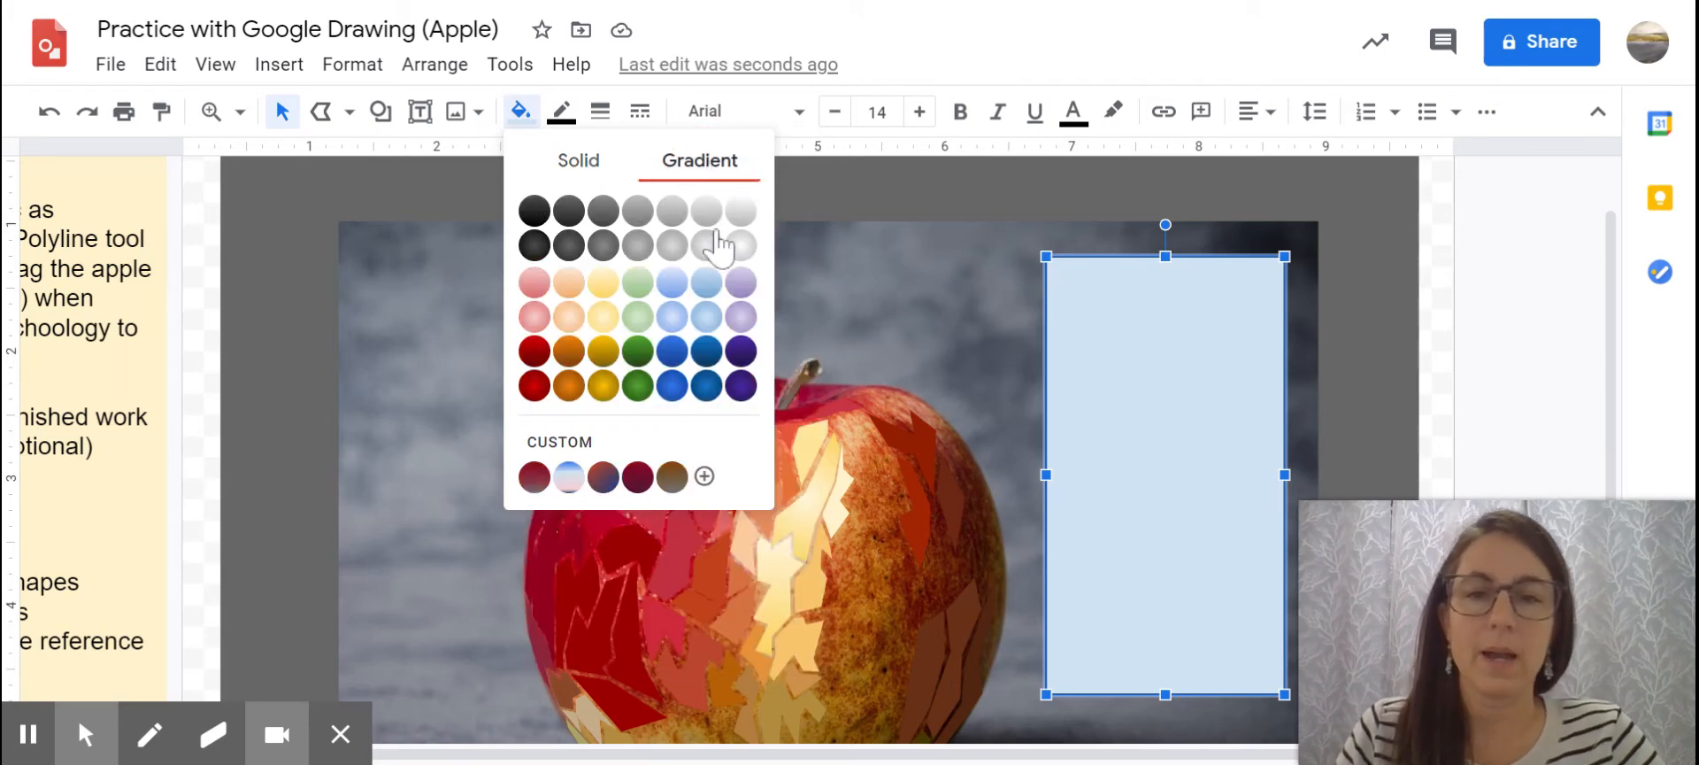
{"action": "left_click", "coordinate": [567, 443]}
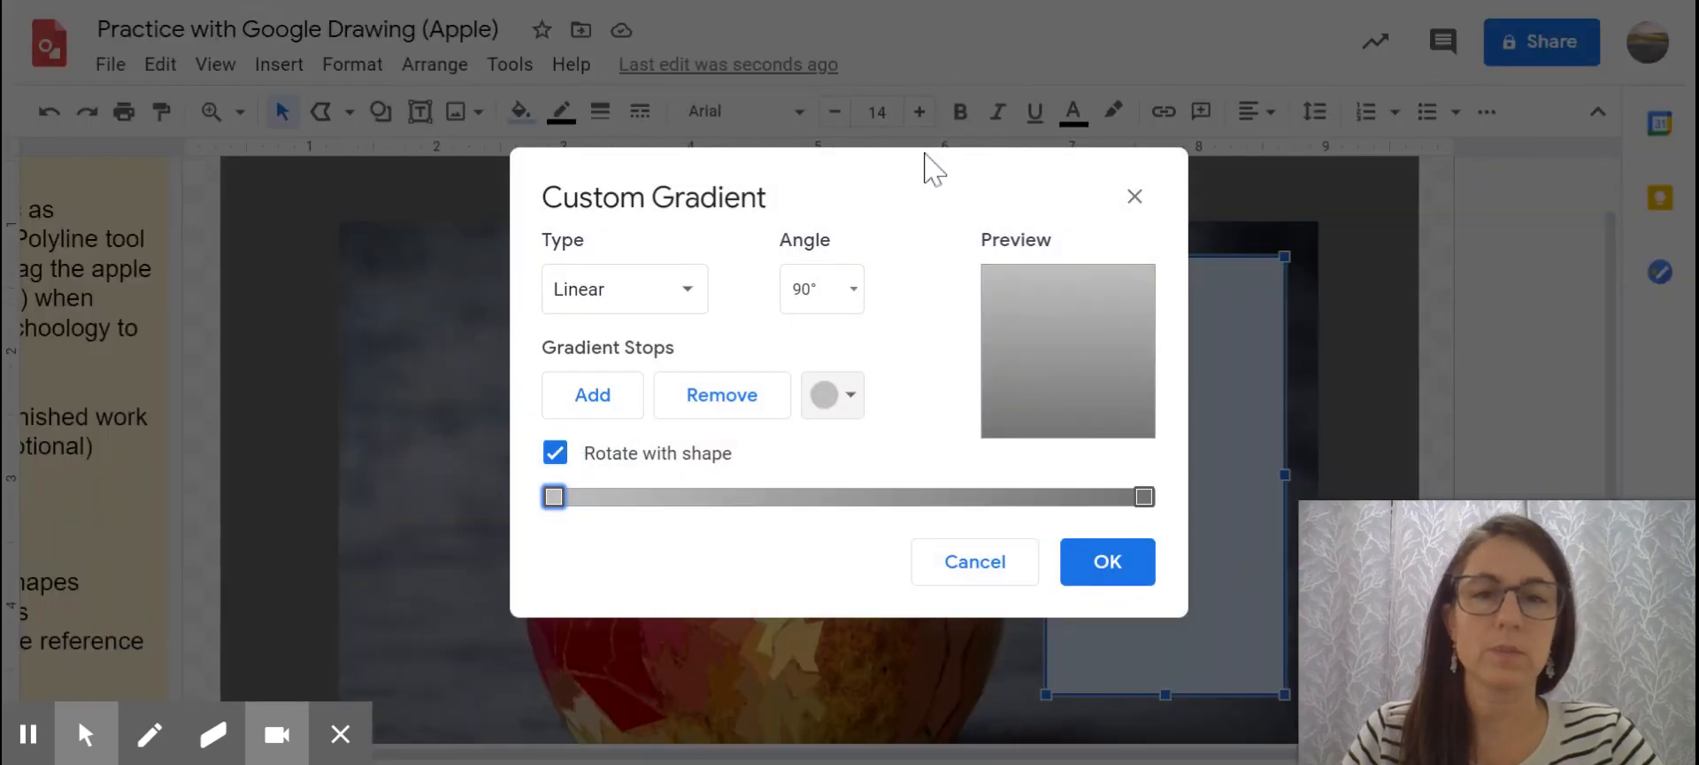
{"action": "left_click_drag", "start_coordinate": [853, 178], "coordinate": [943, 171]}
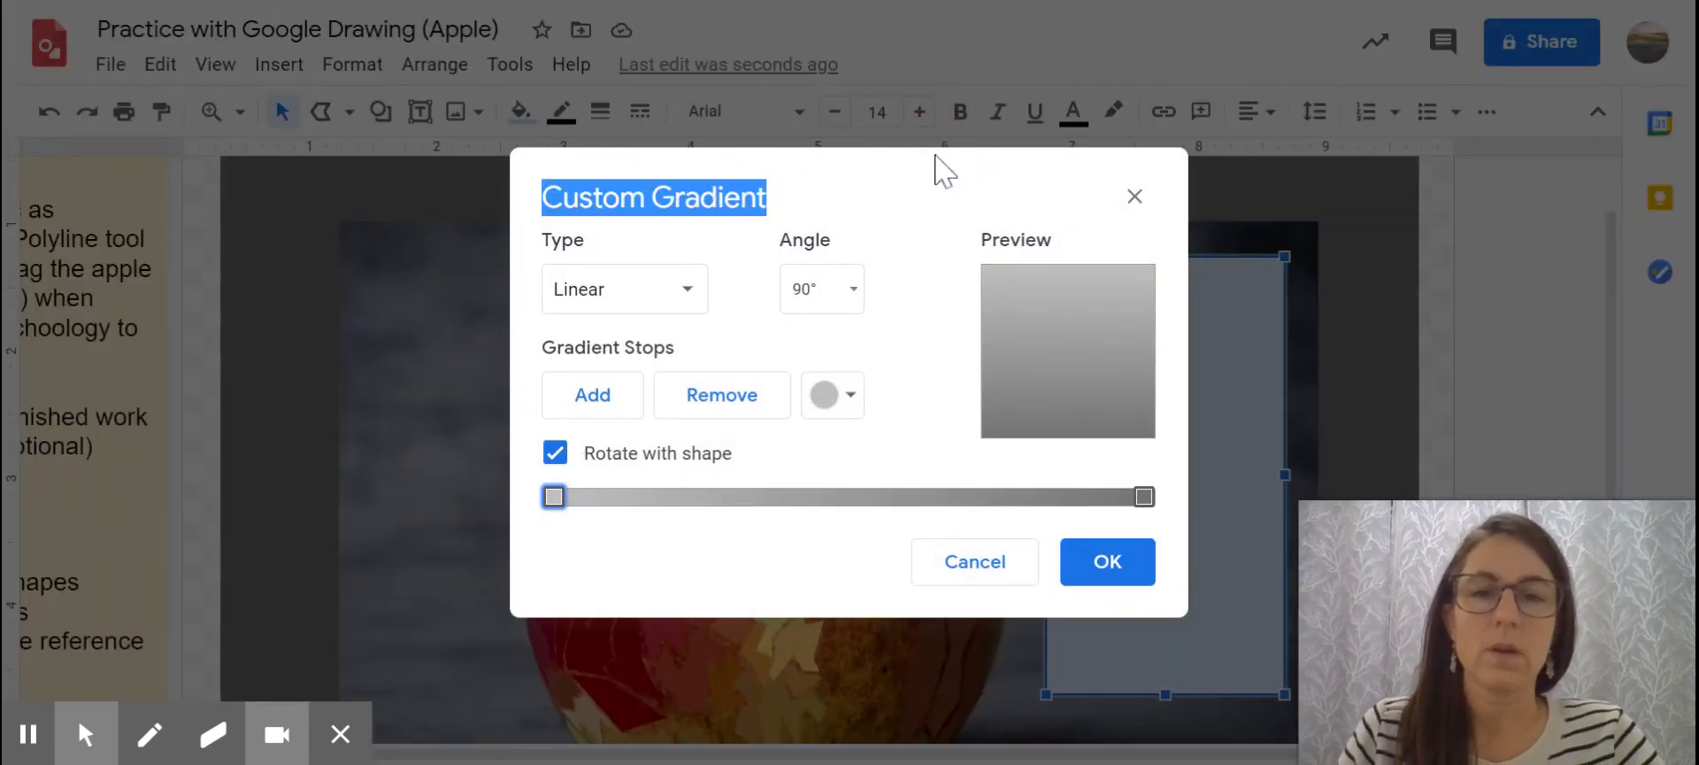
{"action": "left_click", "coordinate": [830, 395]}
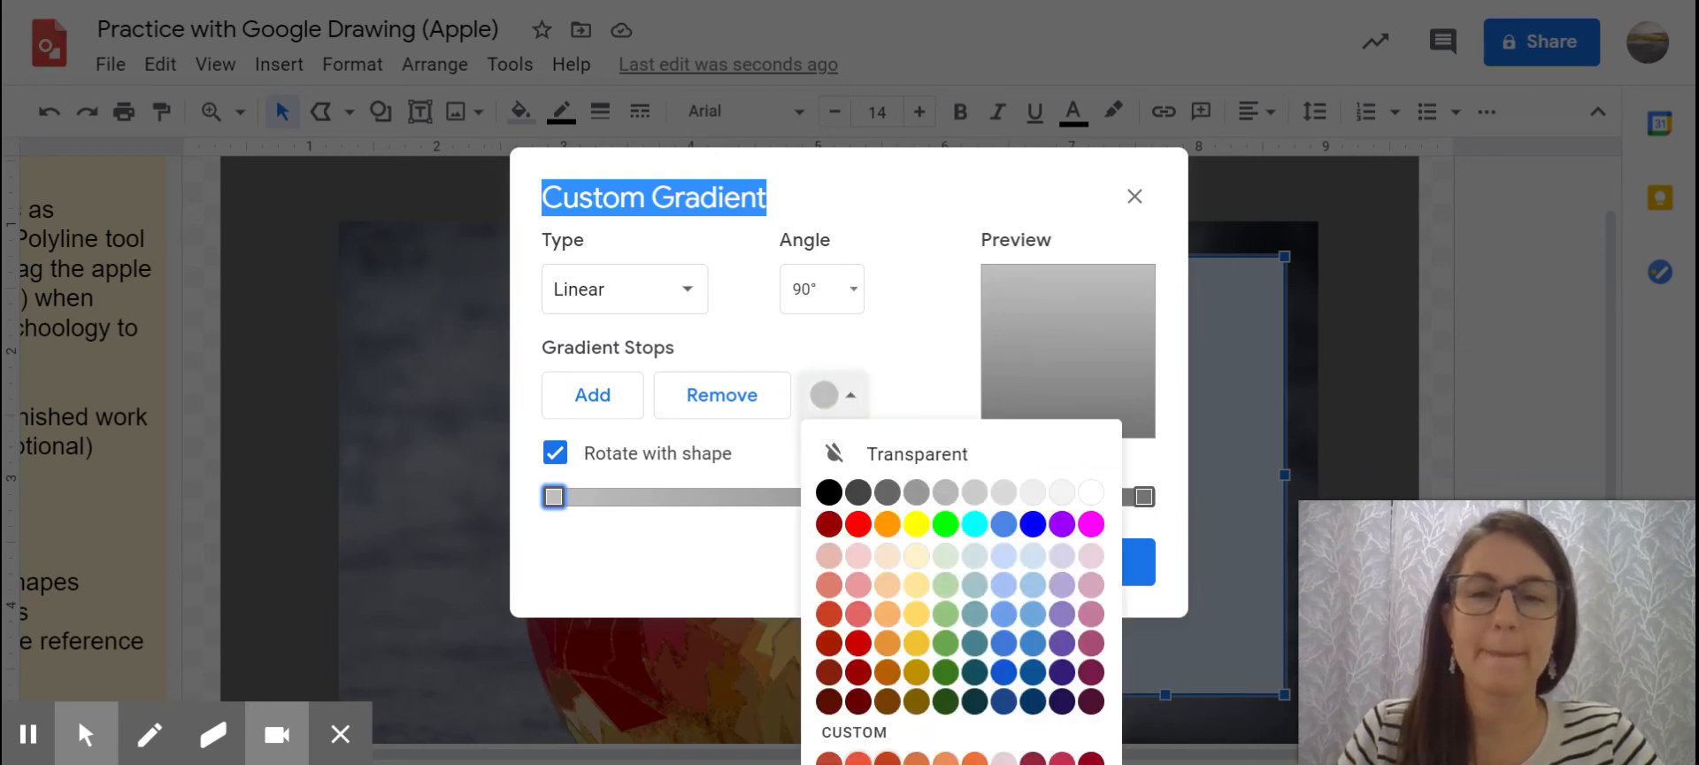
{"action": "left_click", "coordinate": [732, 436]}
{"action": "left_click", "coordinate": [824, 395]}
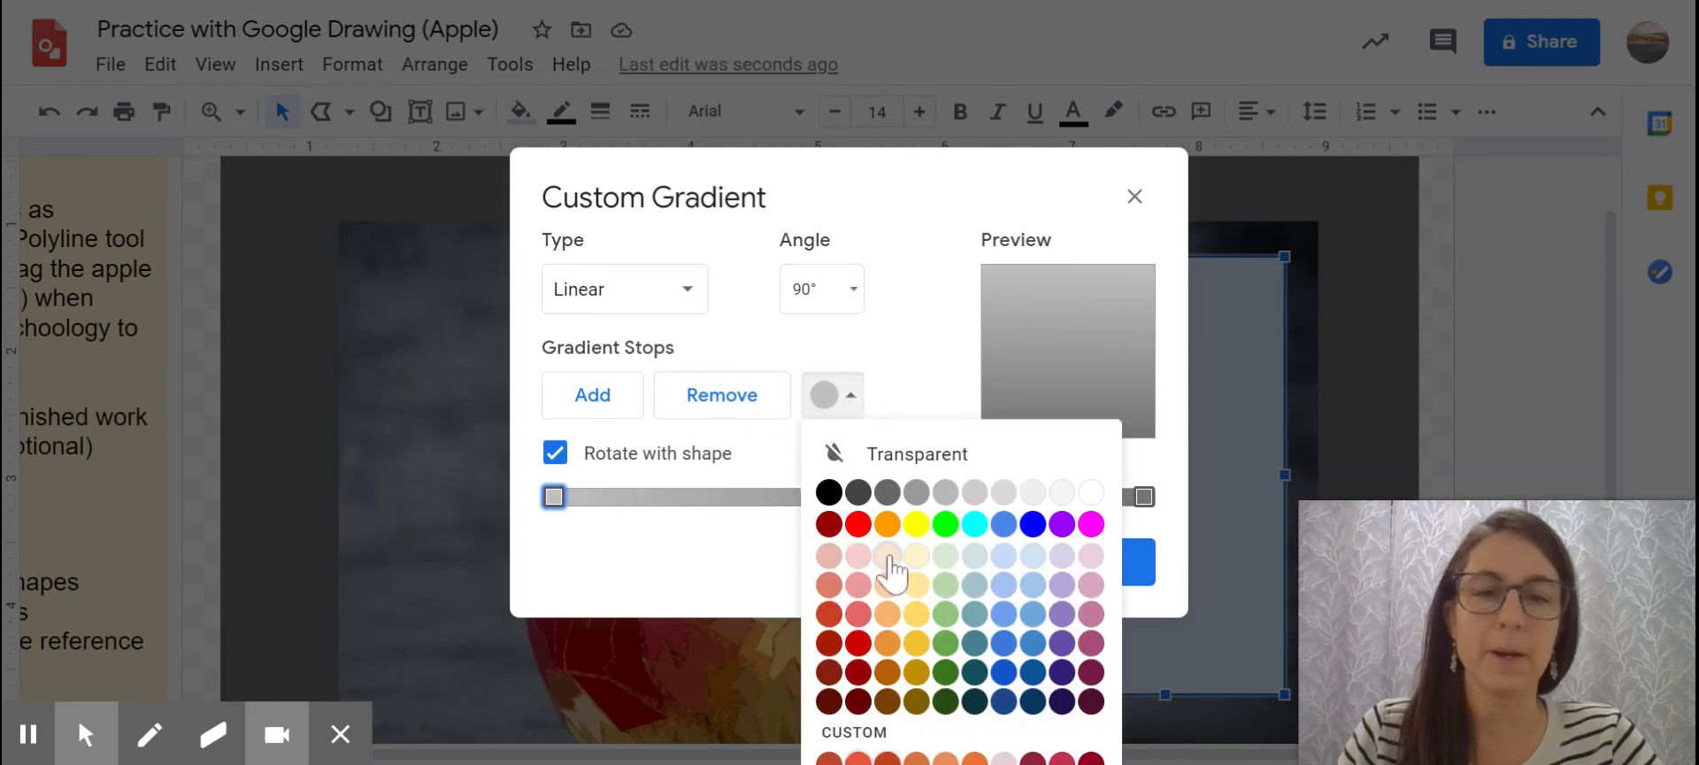
{"action": "left_click", "coordinate": [888, 526]}
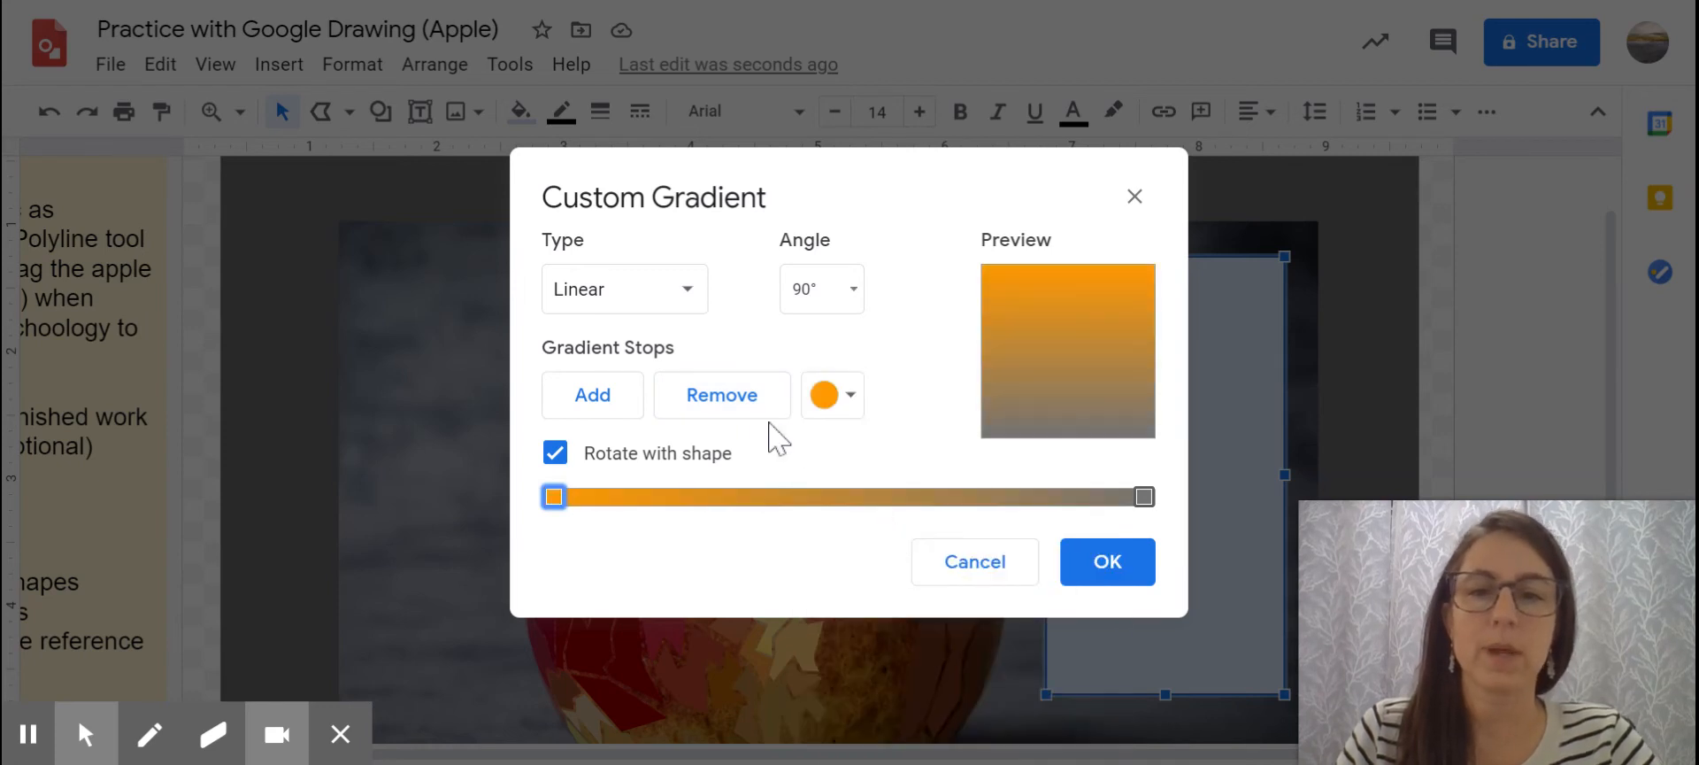
- Add a middle stop to the gradient and set the last stop's color to red
{"action": "left_click", "coordinate": [593, 400]}
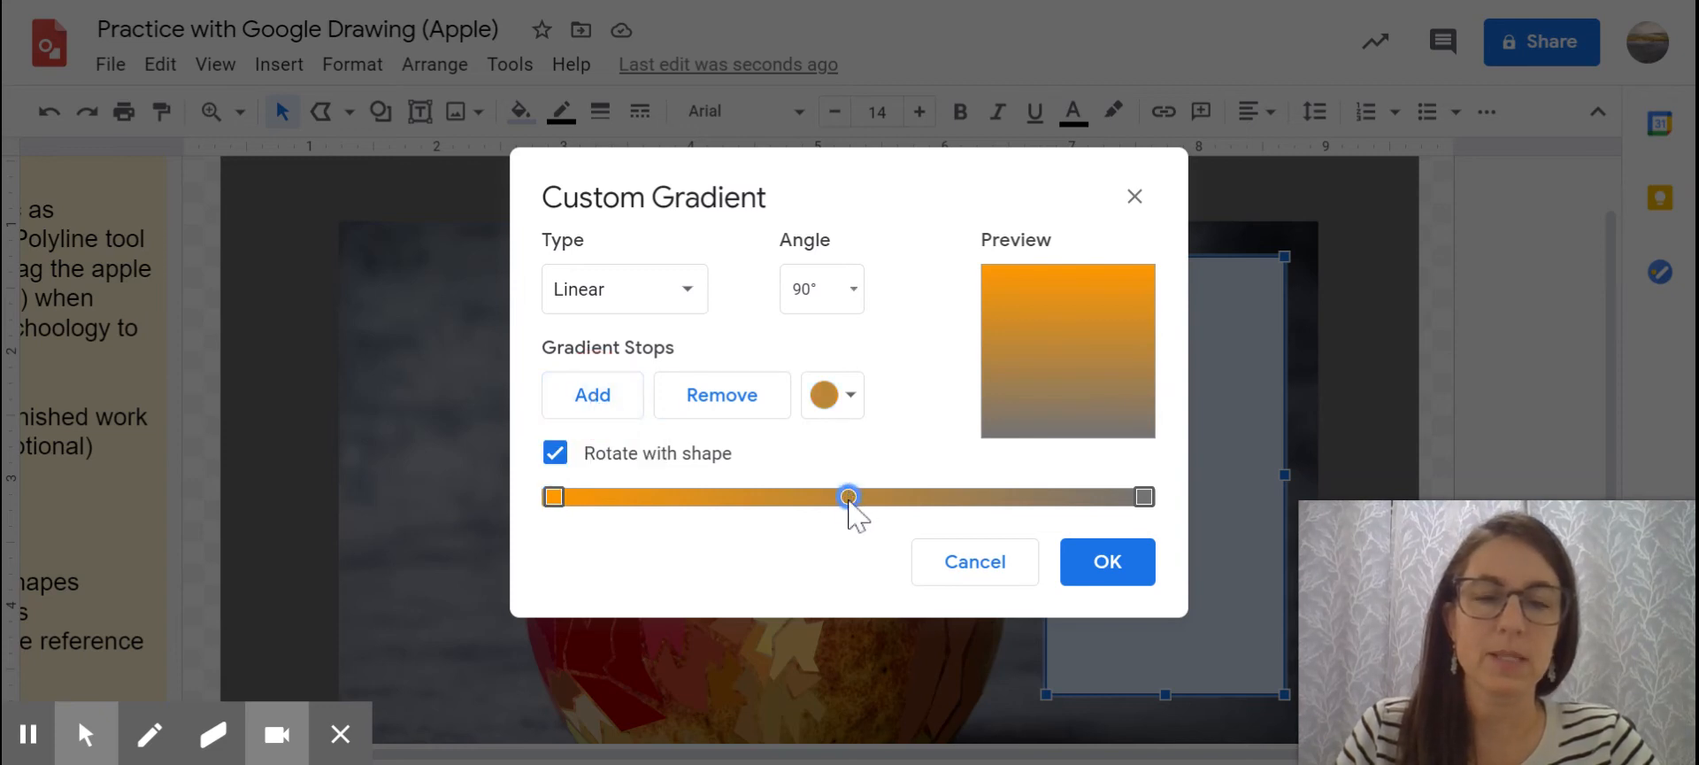
{"action": "left_click_drag", "start_coordinate": [848, 496], "coordinate": [916, 500]}
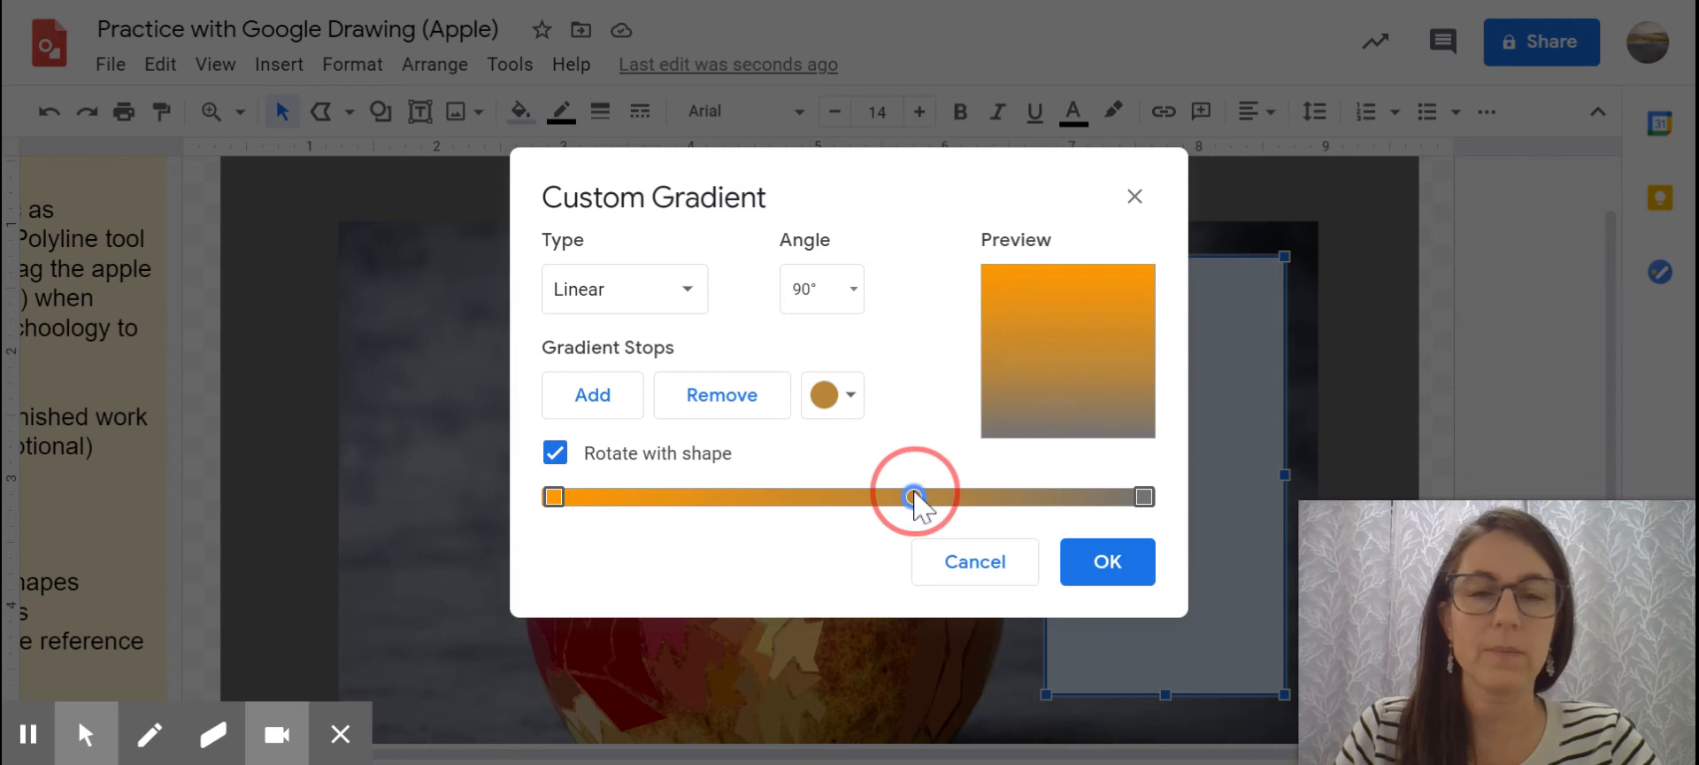
{"action": "left_click", "coordinate": [1146, 499]}
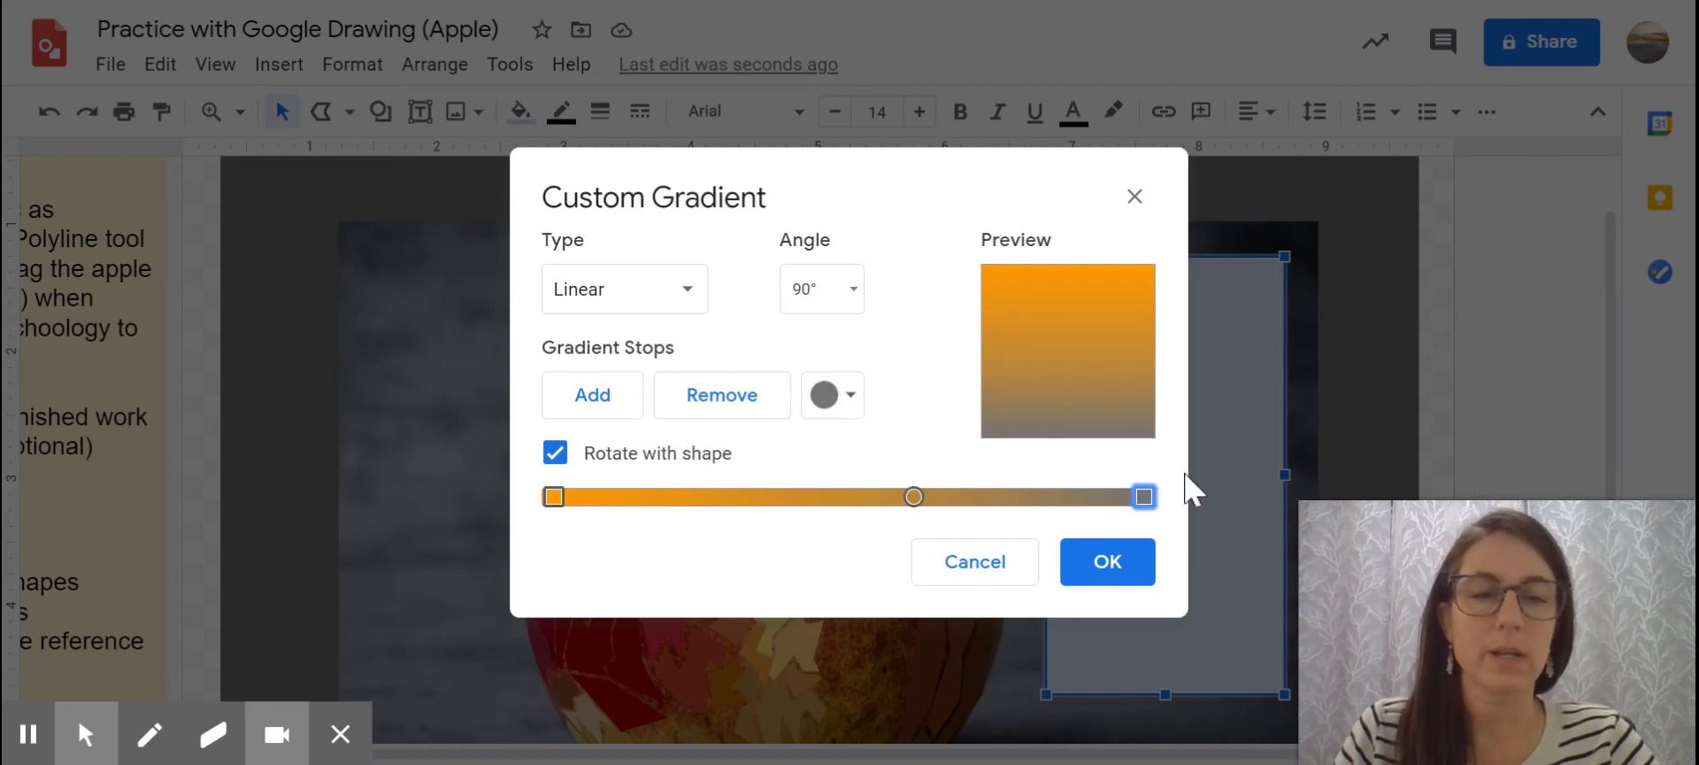
{"action": "left_click", "coordinate": [823, 398]}
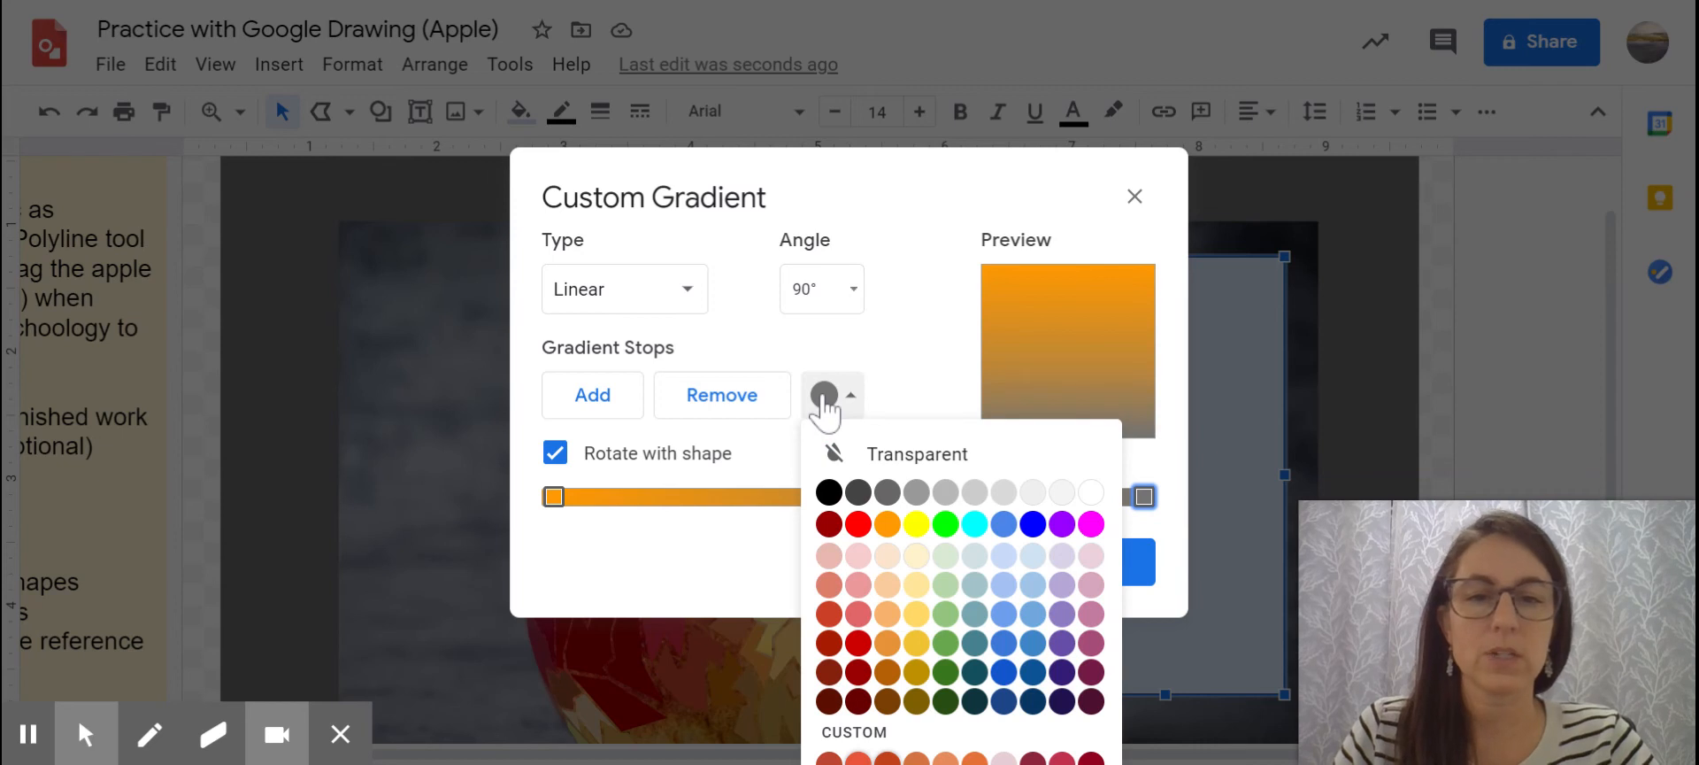
{"action": "left_click", "coordinate": [857, 524]}
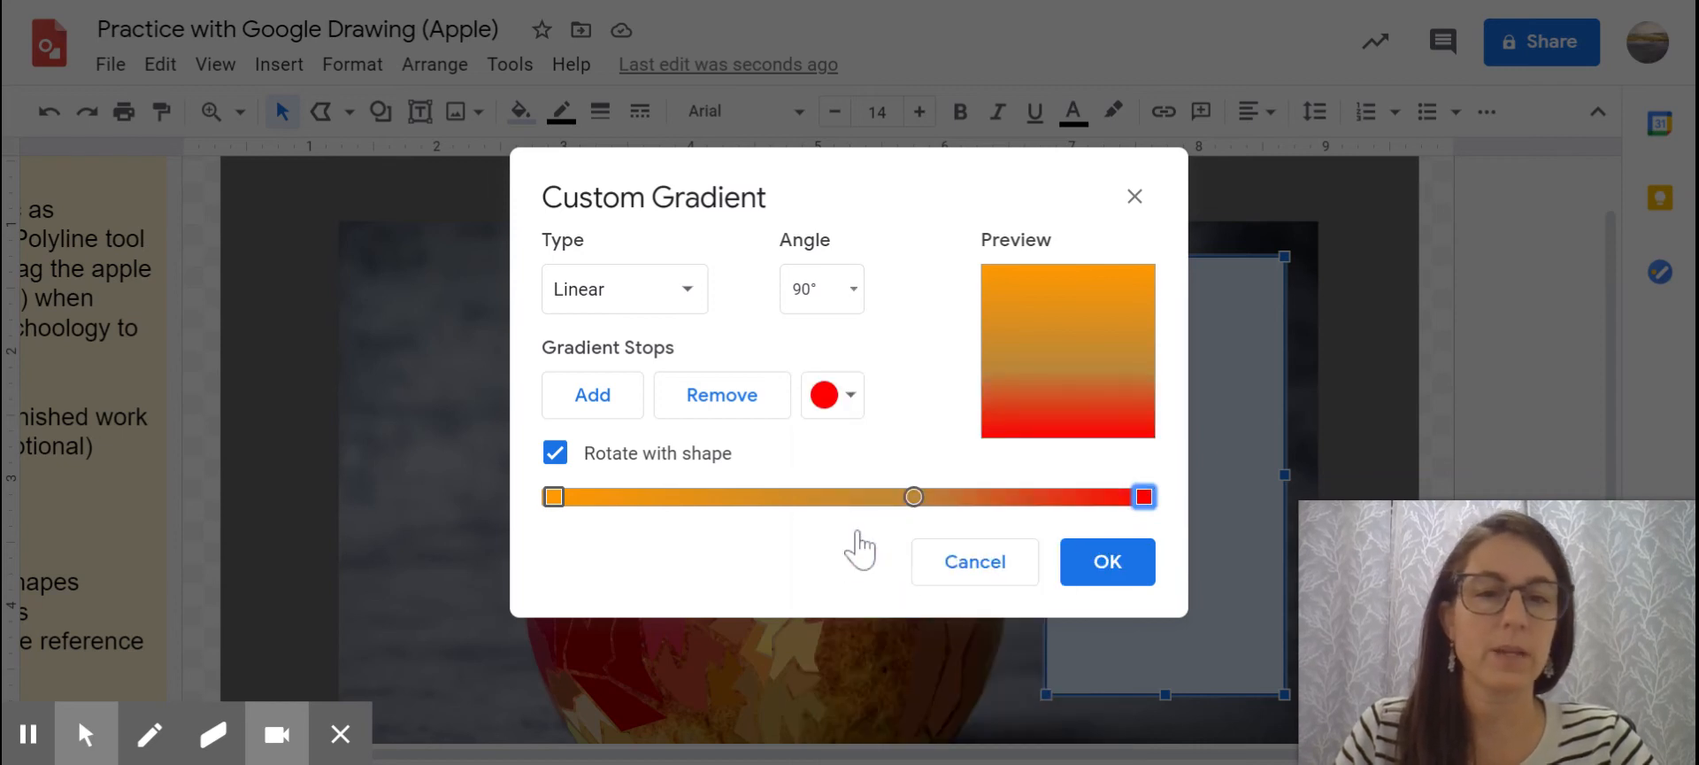
- Move the middle stop toward the orange end, to just over a quarter of the gradient's length, and apply the fill
{"action": "left_click_drag", "start_coordinate": [914, 498], "coordinate": [777, 499]}
{"action": "mouse_move", "coordinate": [748, 498]}
{"action": "left_mouse_down"}
{"action": "mouse_move", "coordinate": [1062, 498]}
{"action": "mouse_move", "coordinate": [675, 497]}
{"action": "mouse_move", "coordinate": [719, 497]}
{"action": "left_mouse_up"}
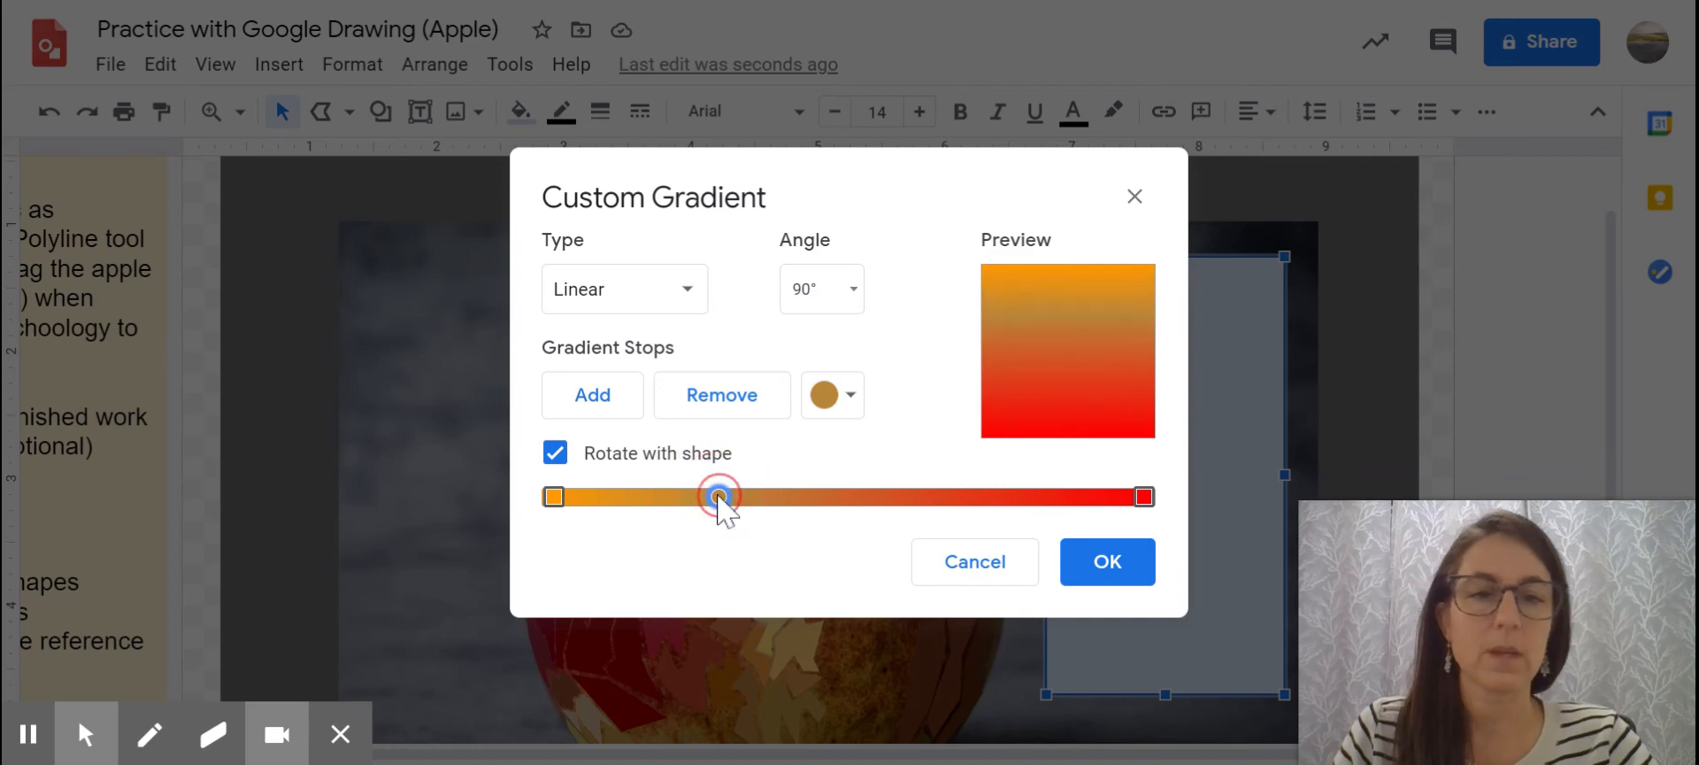
{"action": "left_click", "coordinate": [1097, 561]}
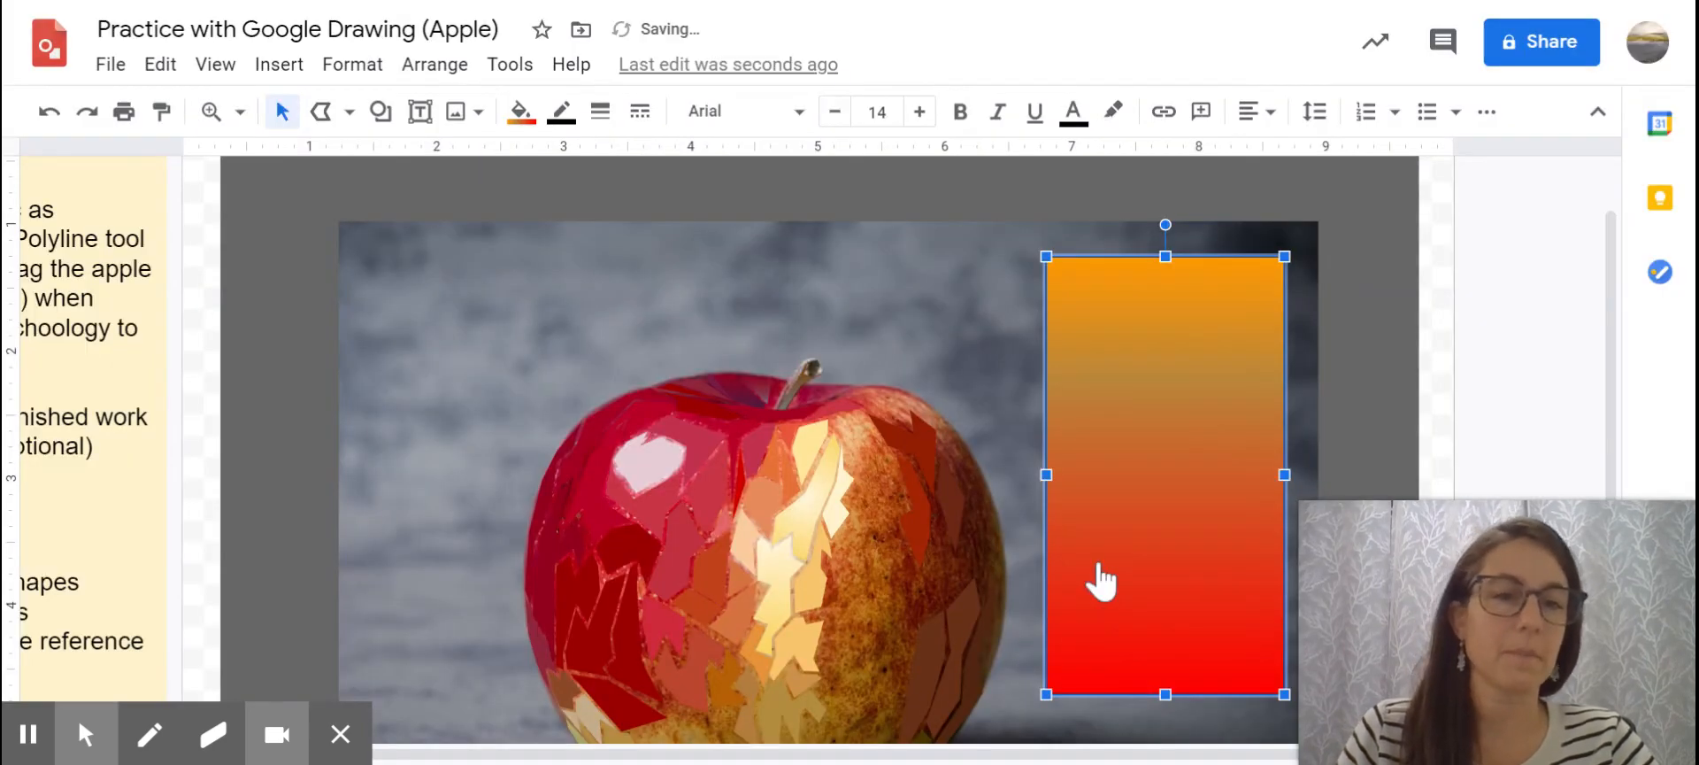
- Reopen the rectangle's custom gradient, recolor the middle stop to pale yellow, and apply the fill
{"action": "left_click", "coordinate": [520, 112]}
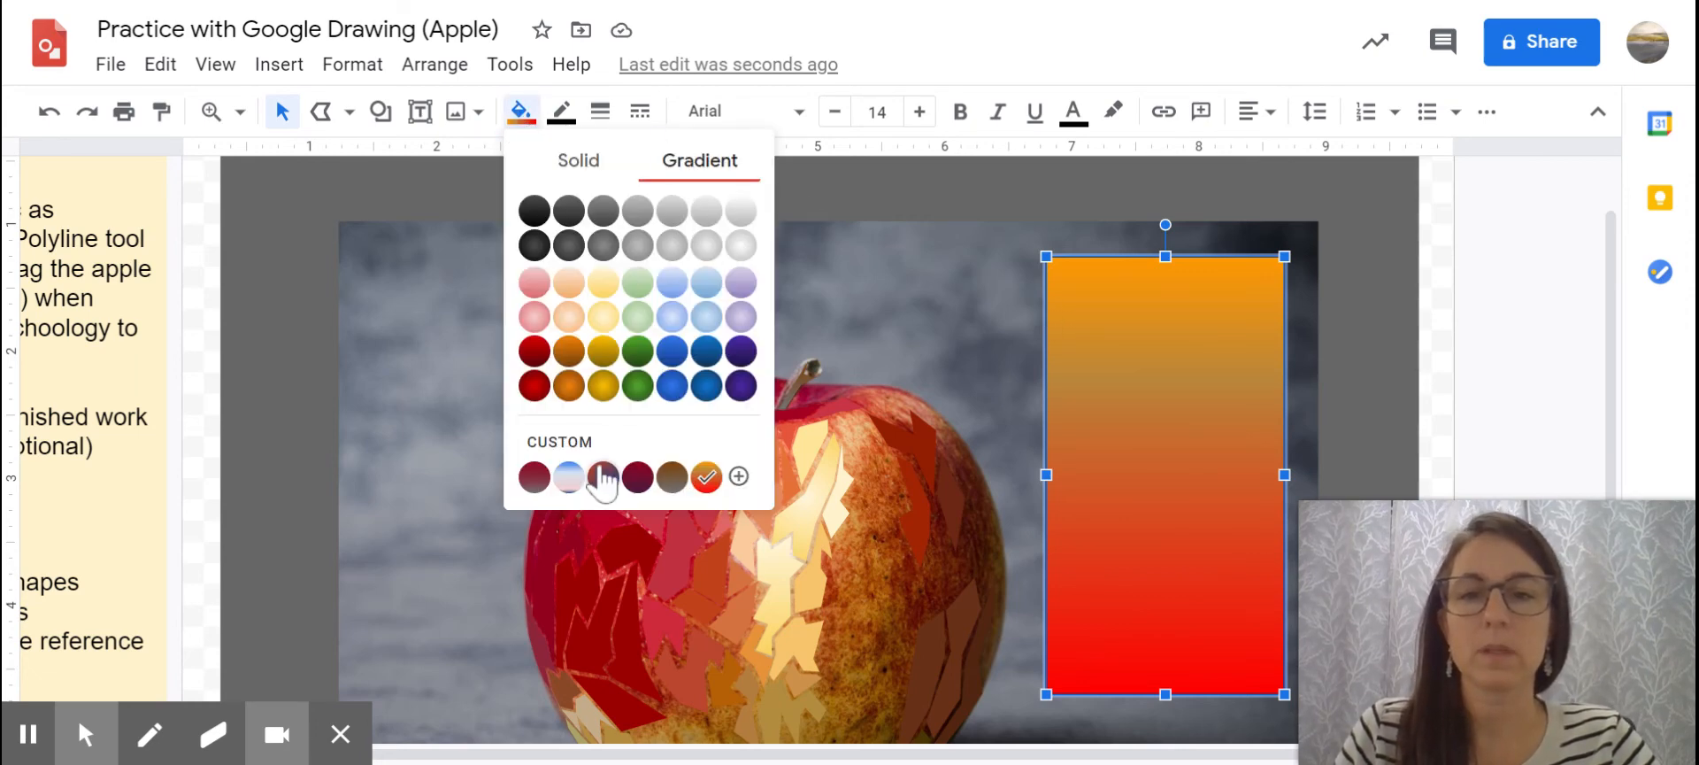
{"action": "left_click", "coordinate": [739, 476]}
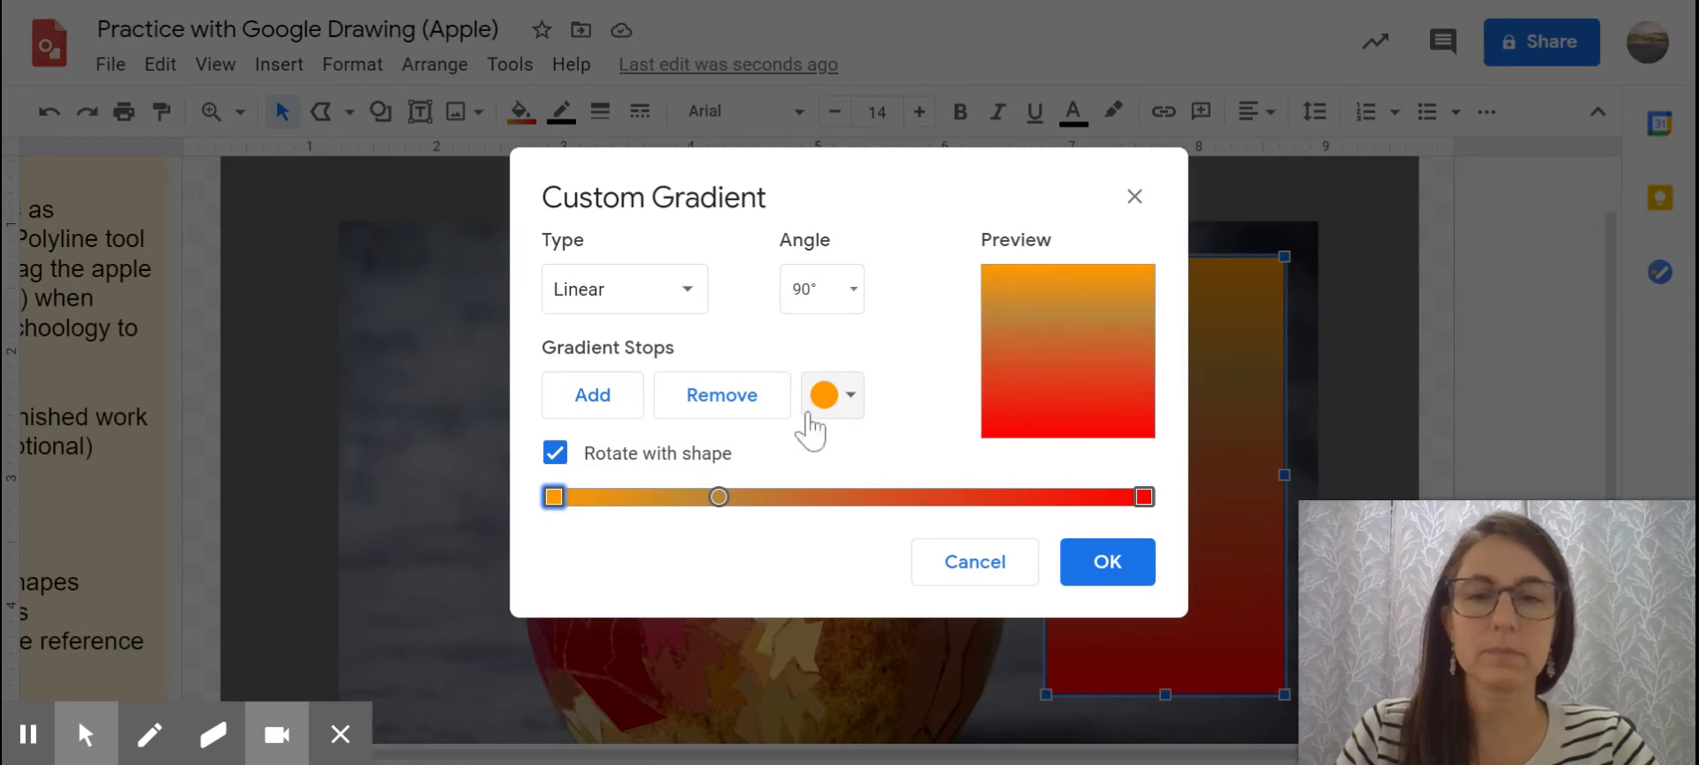
{"action": "left_click", "coordinate": [719, 496]}
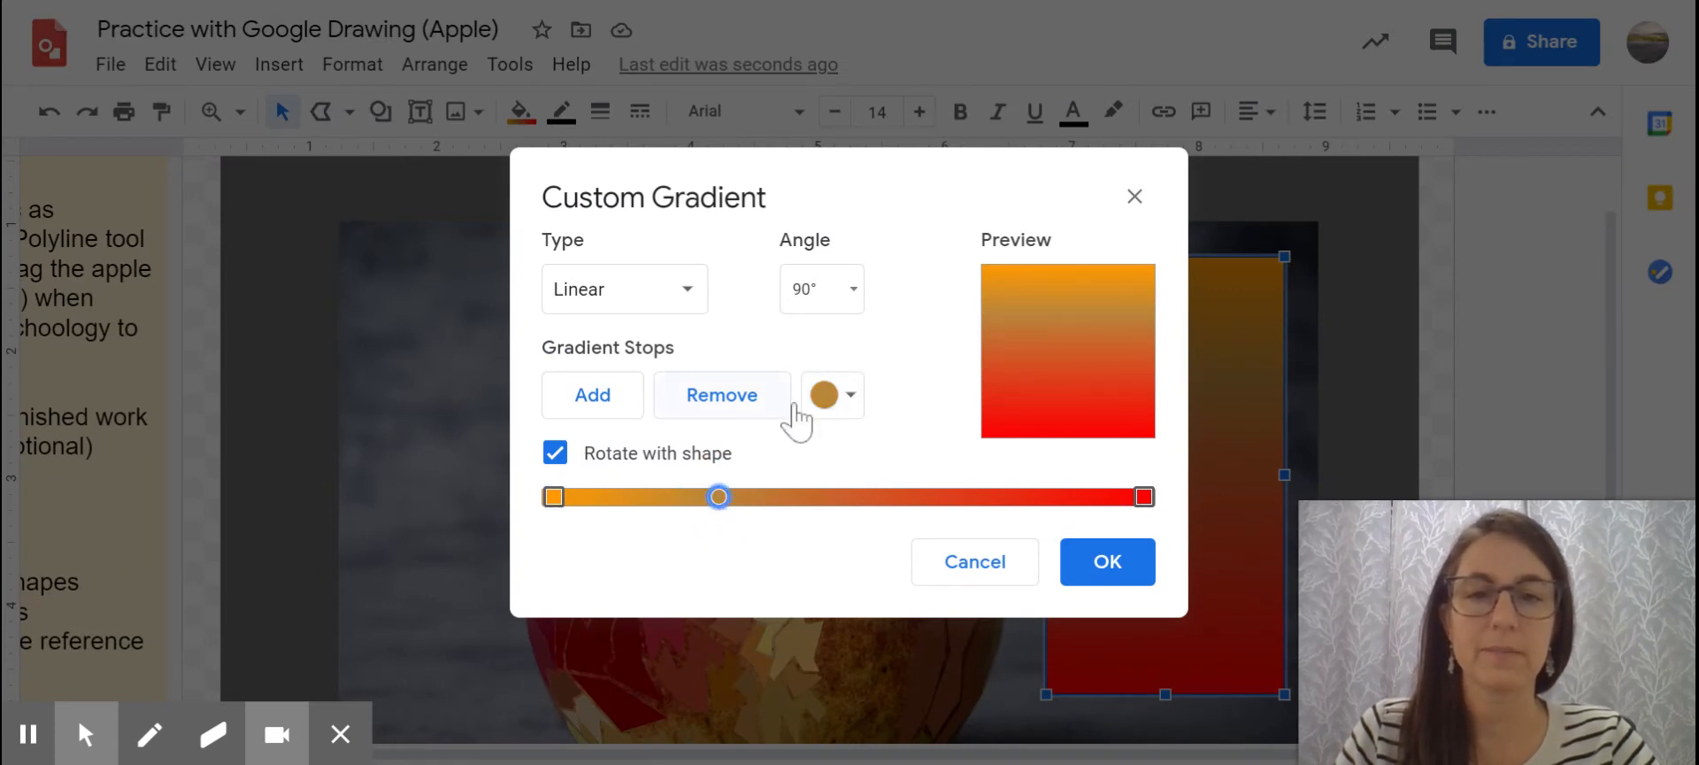
{"action": "left_click", "coordinate": [832, 398]}
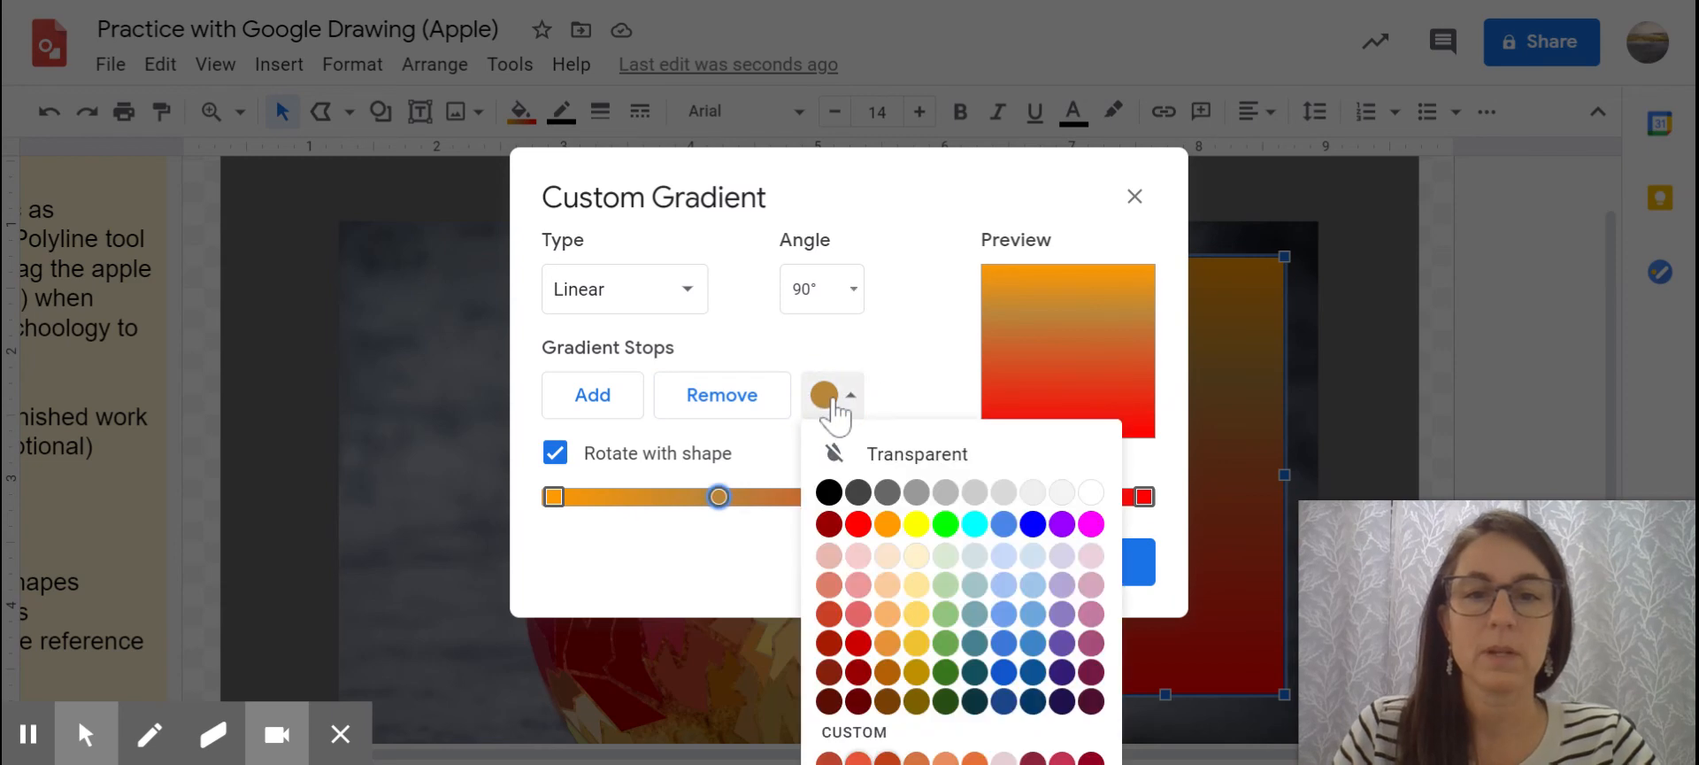
{"action": "left_click", "coordinate": [918, 566]}
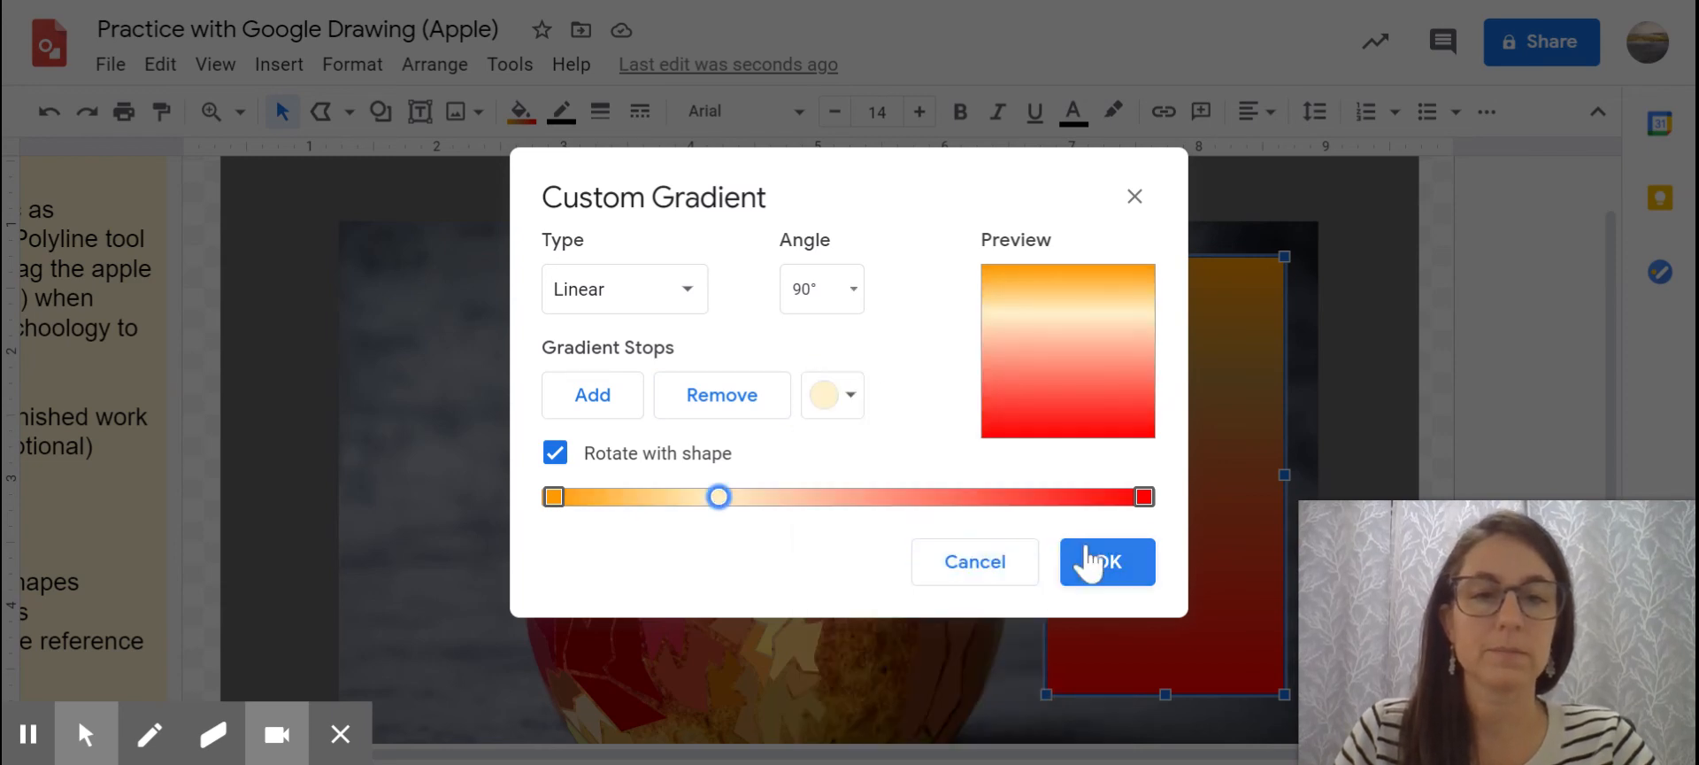
{"action": "mouse_move", "coordinate": [719, 497]}
{"action": "left_mouse_down"}
{"action": "mouse_move", "coordinate": [831, 497]}
{"action": "mouse_move", "coordinate": [679, 498]}
{"action": "mouse_move", "coordinate": [956, 497]}
{"action": "mouse_move", "coordinate": [718, 498]}
{"action": "left_mouse_up"}
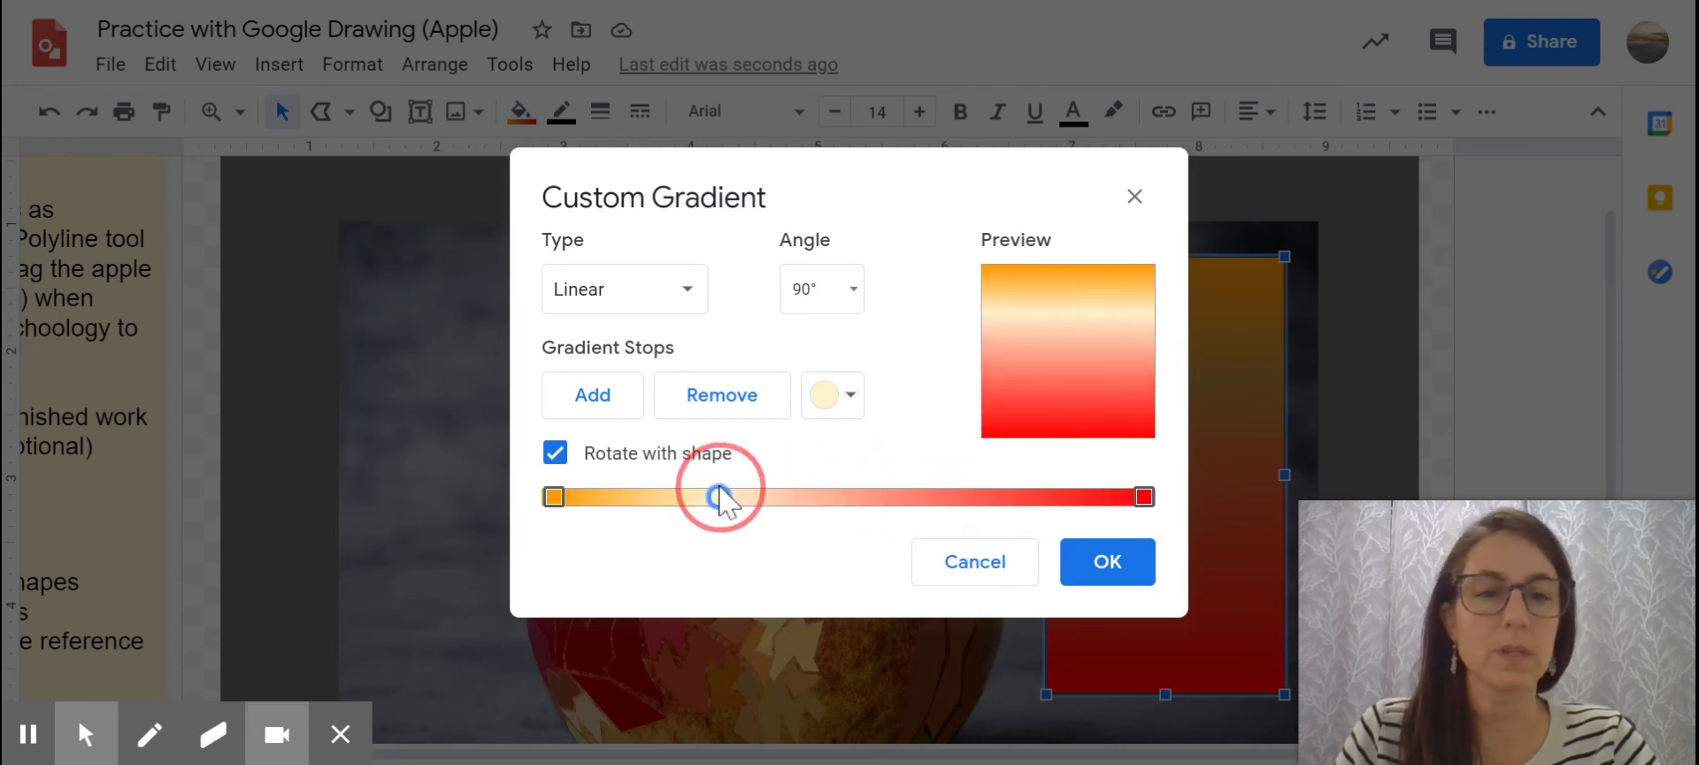
{"action": "left_click", "coordinate": [1106, 565]}
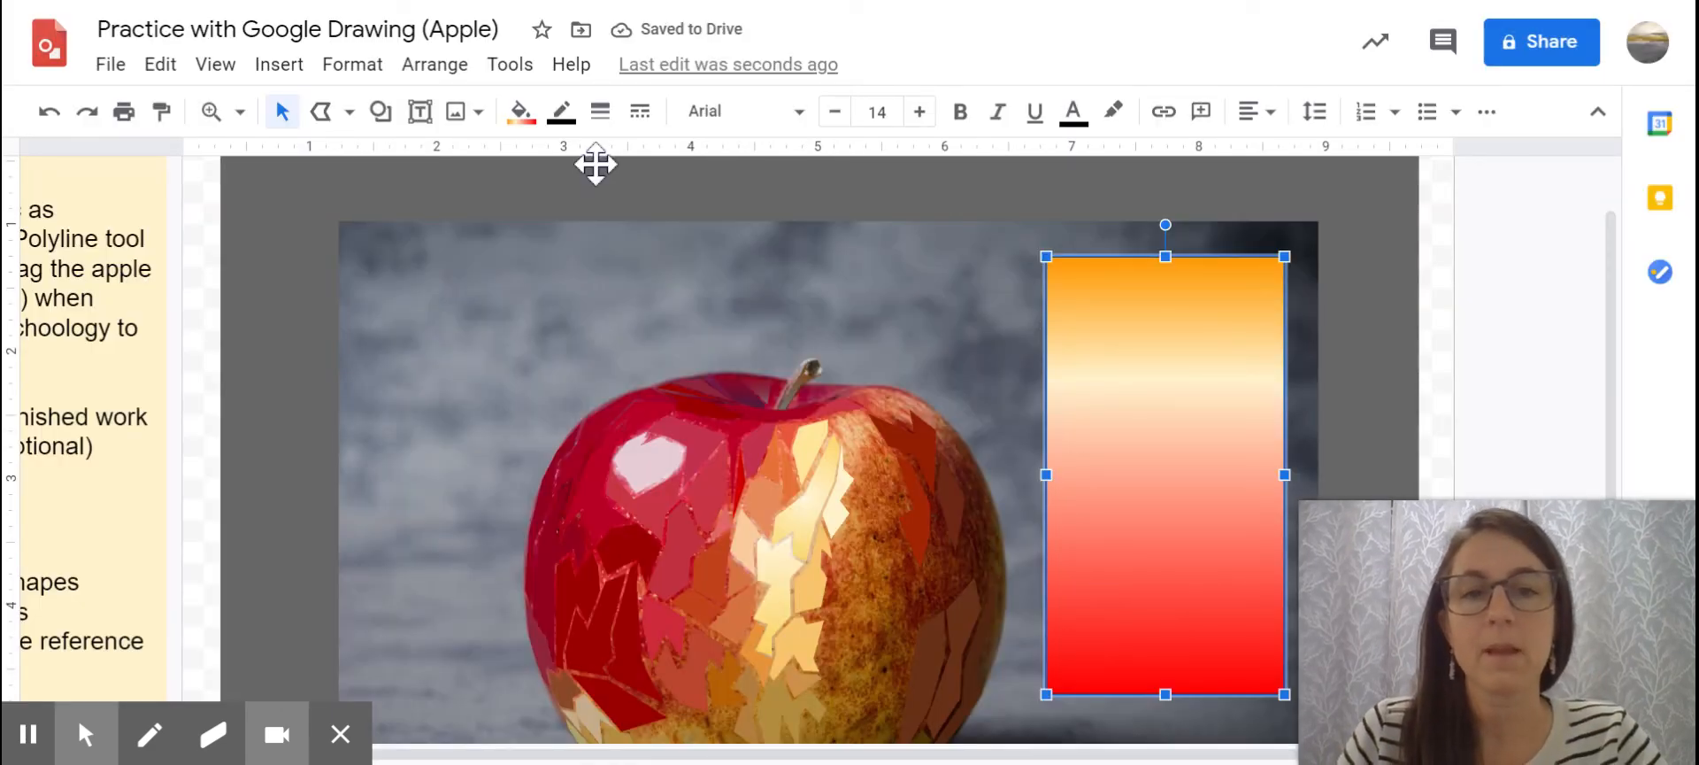
- Change the rectangle's custom gradient type to Radial
{"action": "left_click", "coordinate": [521, 113]}
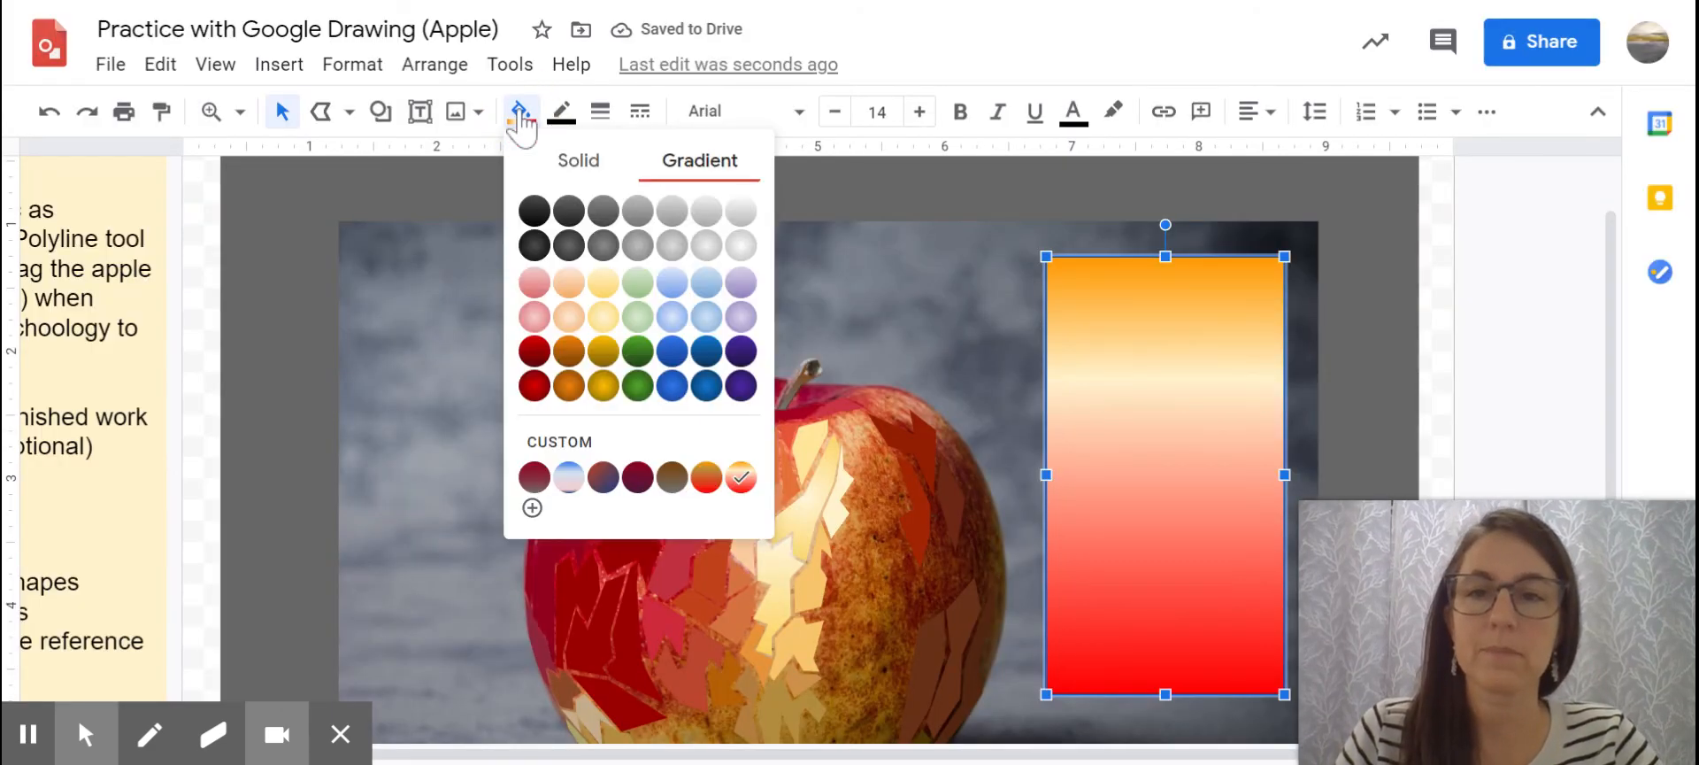
{"action": "left_click", "coordinate": [625, 443]}
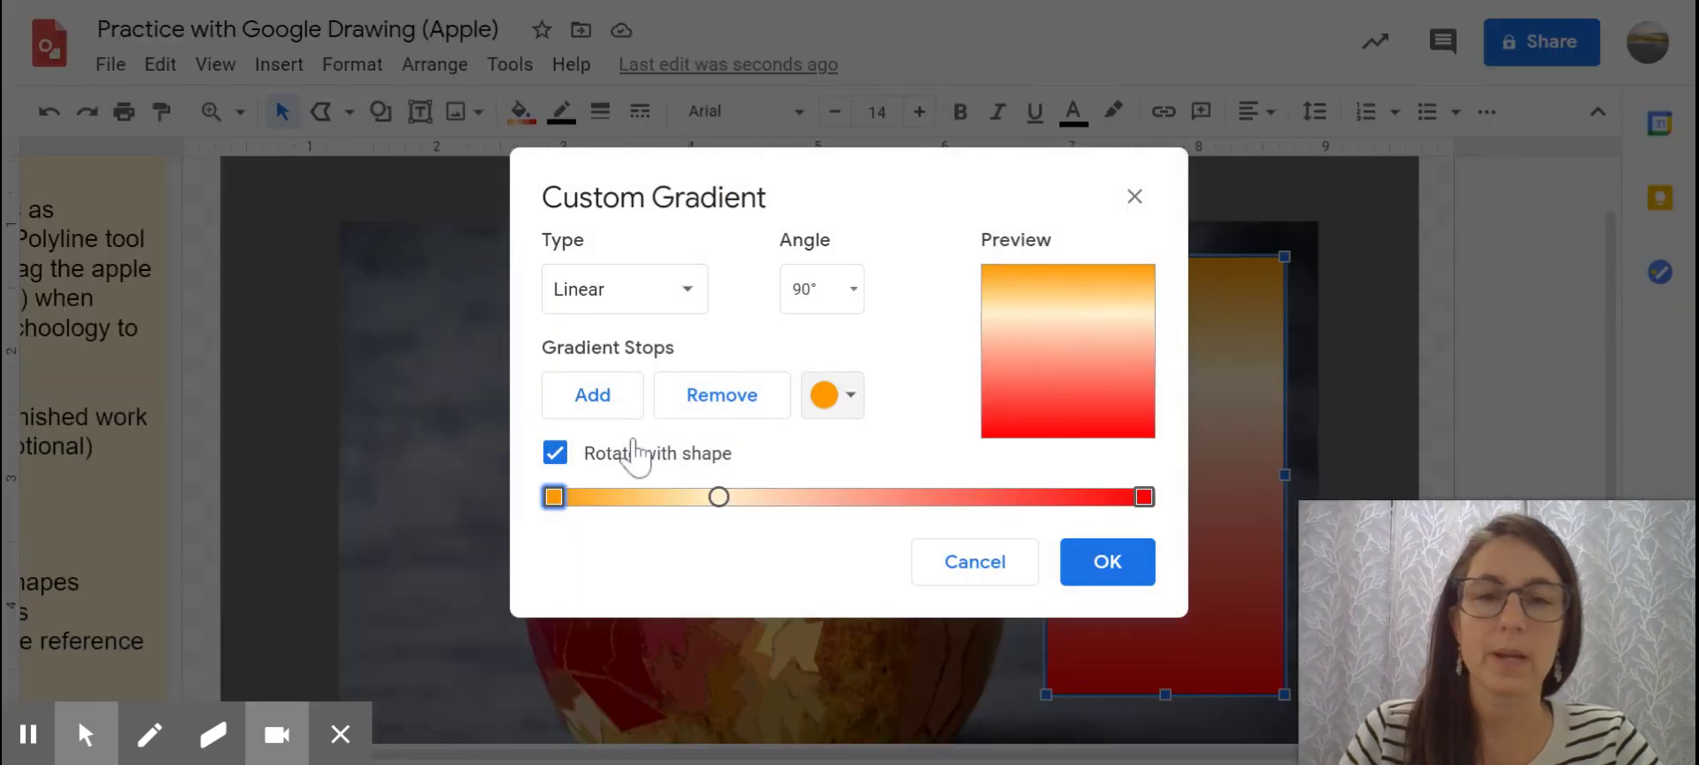
{"action": "left_click", "coordinate": [697, 292]}
{"action": "left_click", "coordinate": [614, 384]}
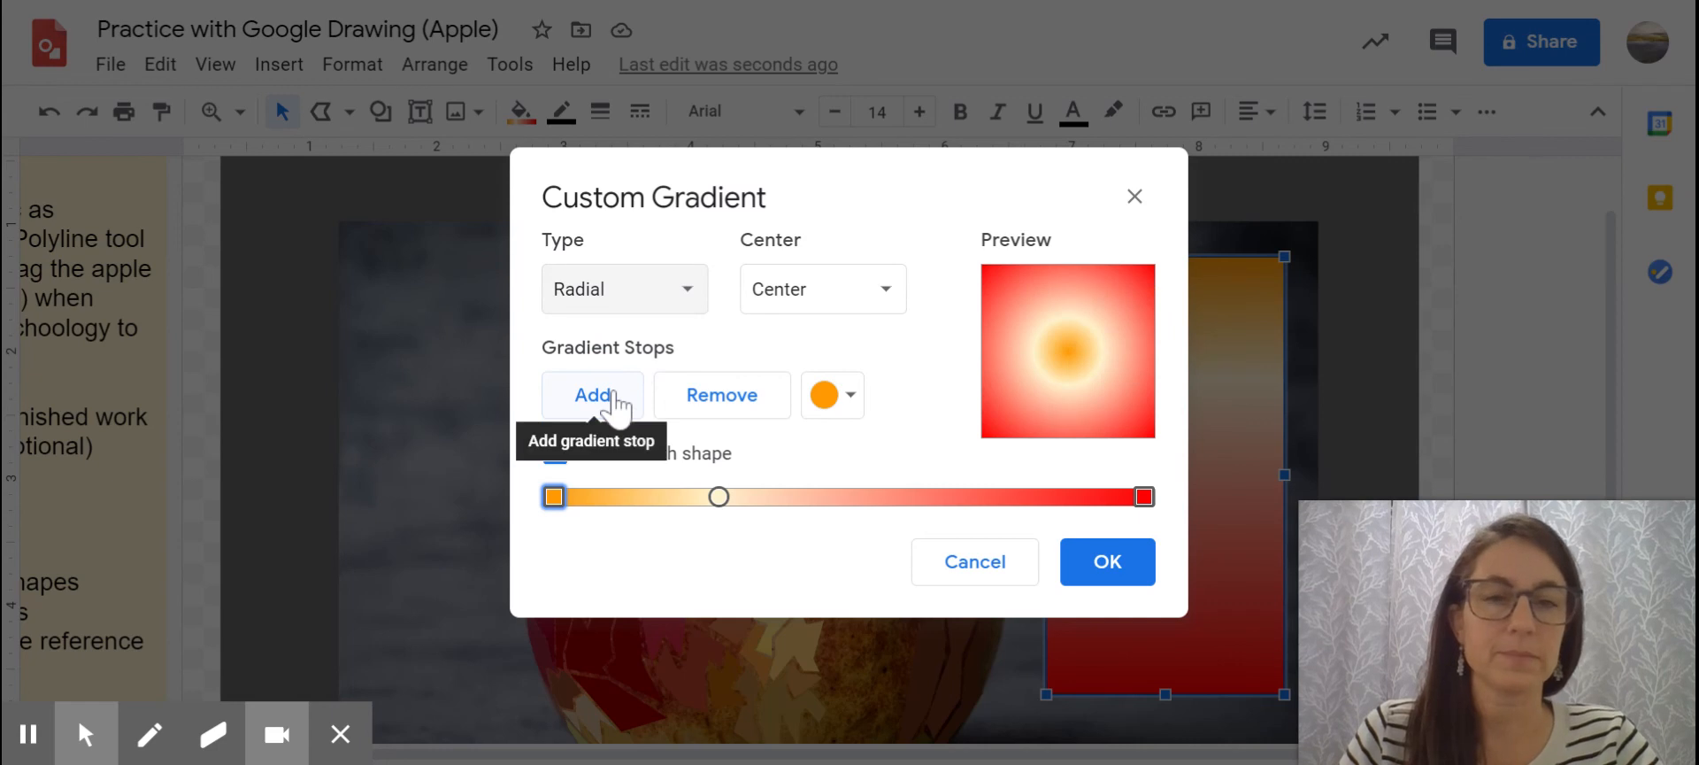